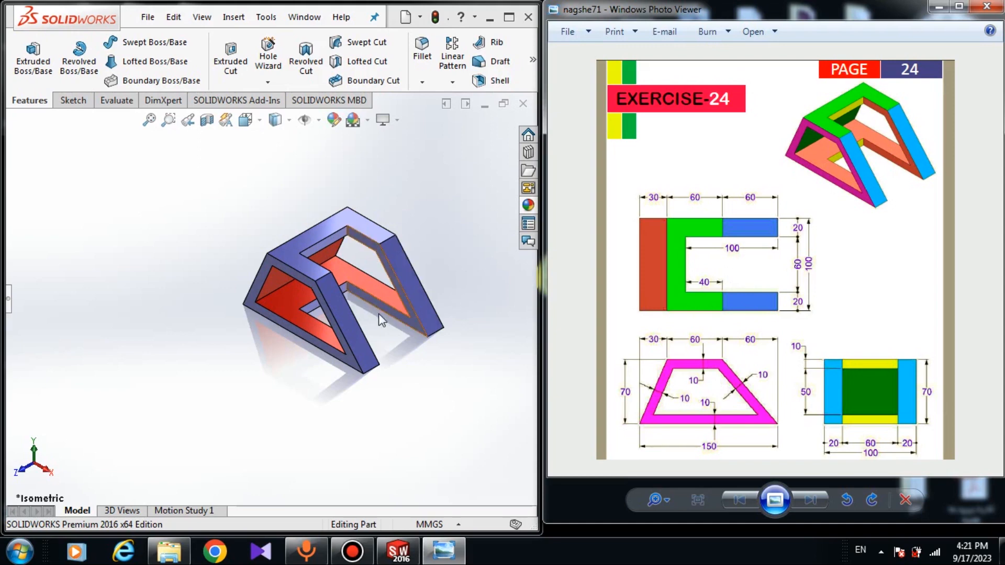
{"action": "left_click", "coordinate": [940, 7]}
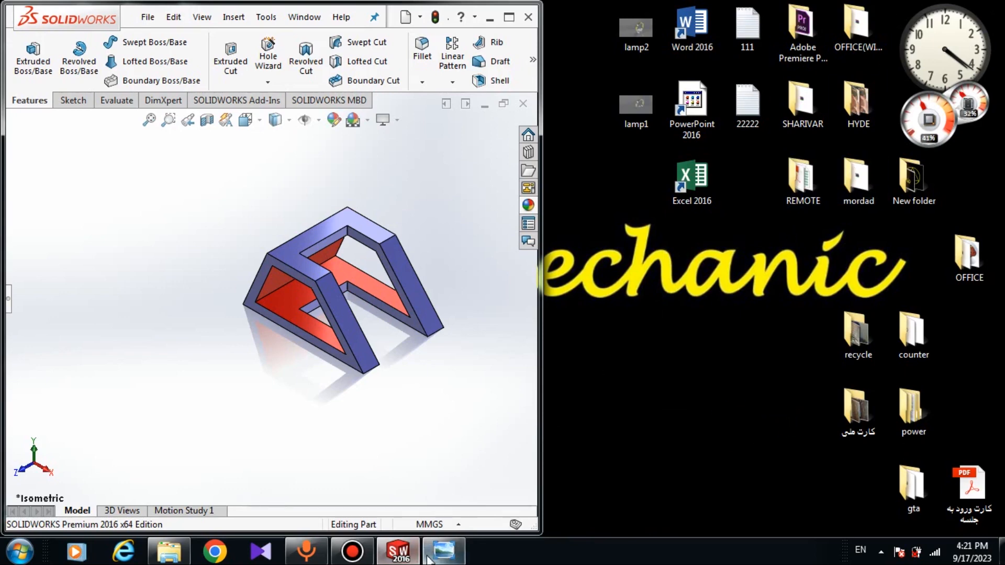
{"action": "left_click", "coordinate": [444, 550]}
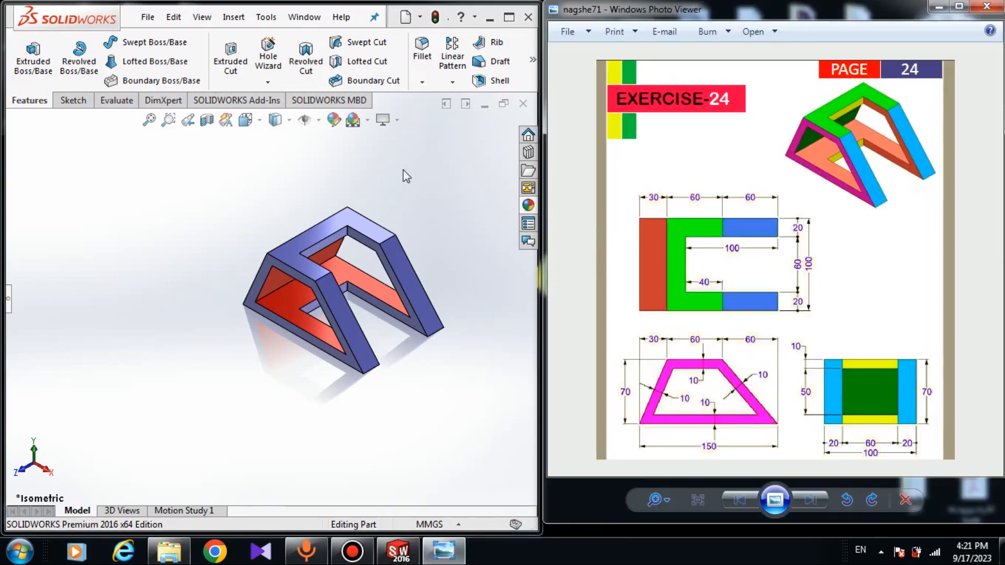
Close the finished example part and create a new part document.
{"action": "left_click", "coordinate": [523, 105]}
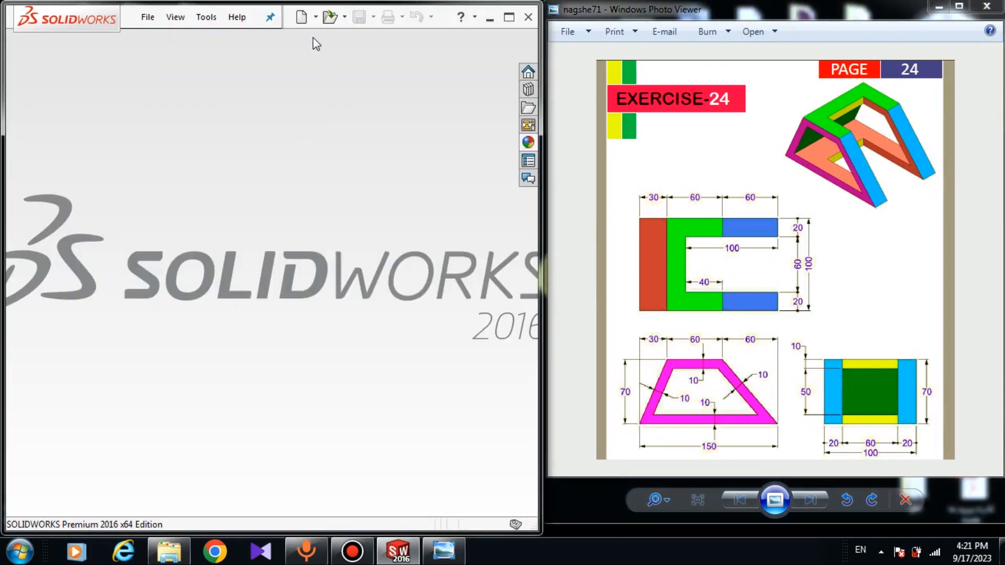
{"action": "left_click", "coordinate": [301, 19]}
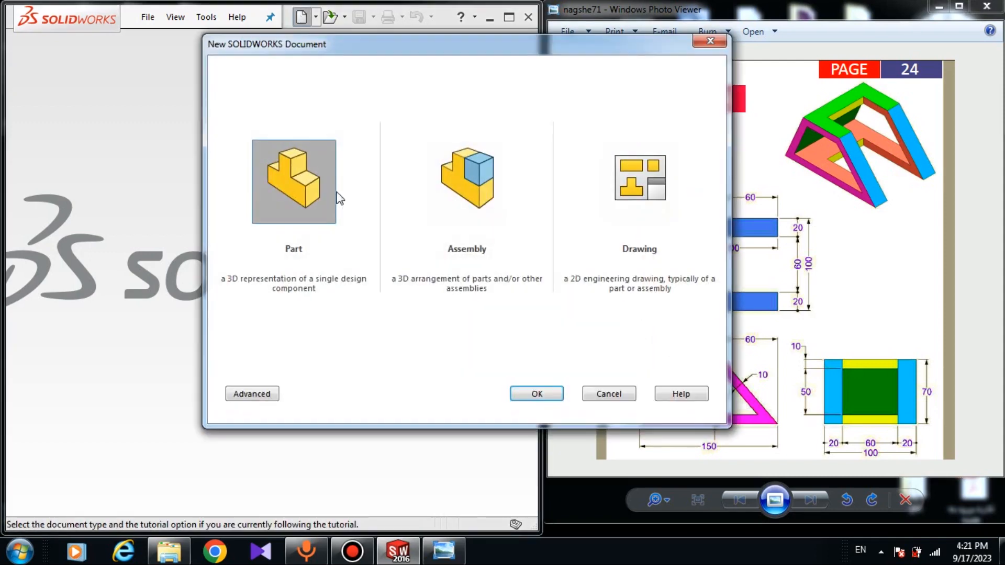
{"action": "left_click", "coordinate": [537, 394]}
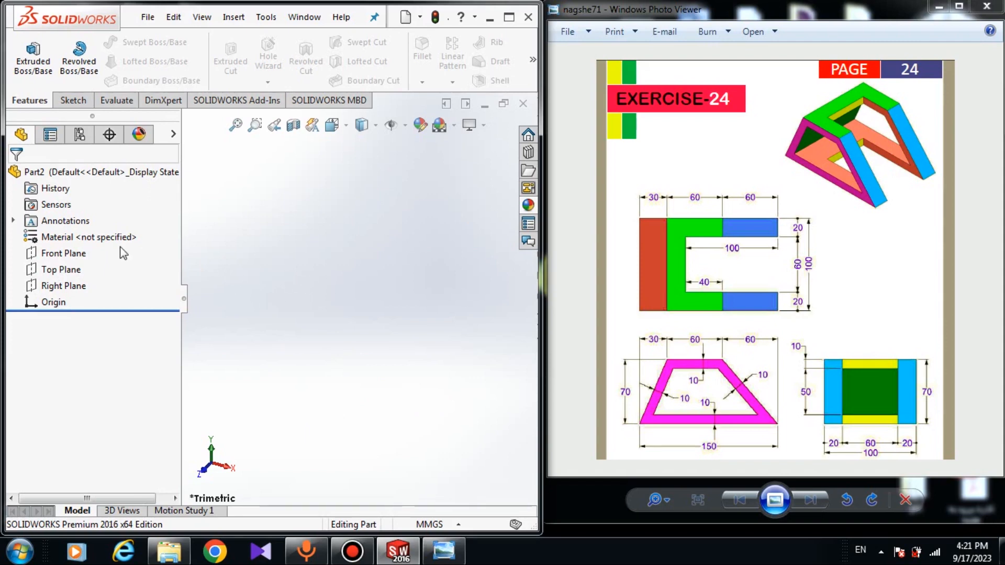
Start a new sketch on the Front Plane.
{"action": "left_click", "coordinate": [56, 254]}
{"action": "left_click", "coordinate": [60, 232]}
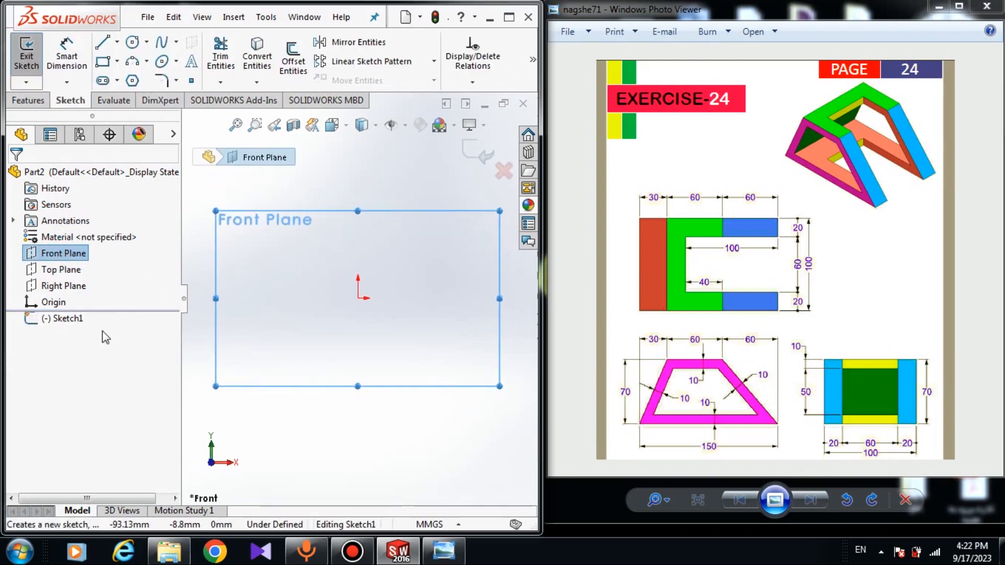
{"action": "left_click", "coordinate": [292, 352]}
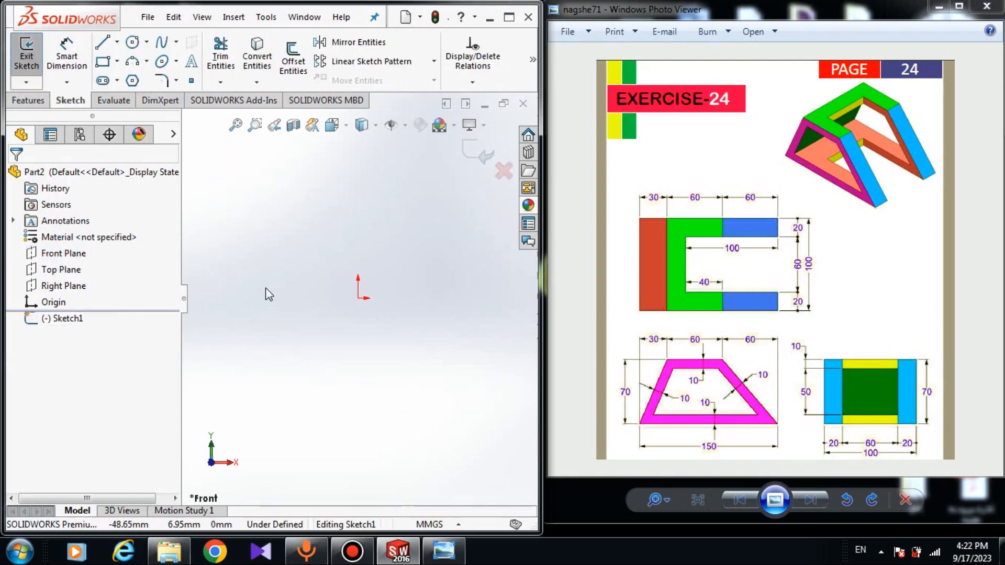
Draw a closed four-line trapezoid starting at the origin, about 147 mm wide and 55 mm high, with a horizontal top line and sloping sides.
{"action": "left_click", "coordinate": [102, 42]}
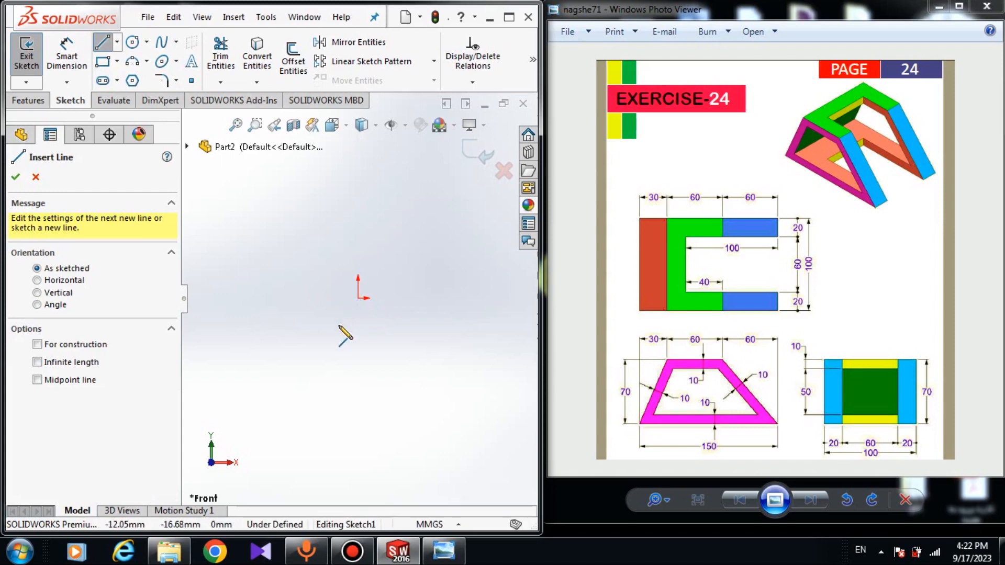
{"action": "left_click", "coordinate": [358, 299]}
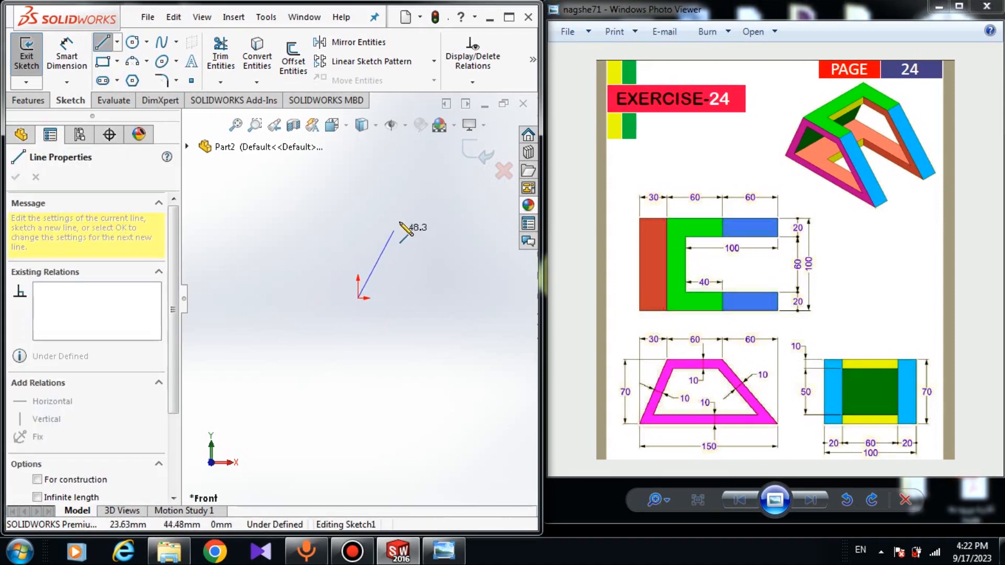
{"action": "left_click", "coordinate": [416, 211]}
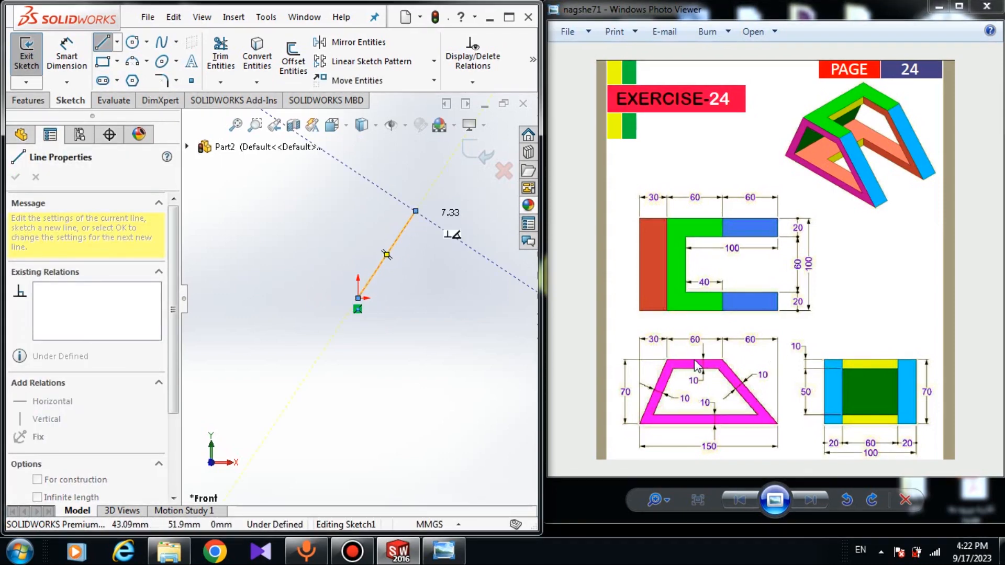
{"action": "left_click", "coordinate": [406, 225]}
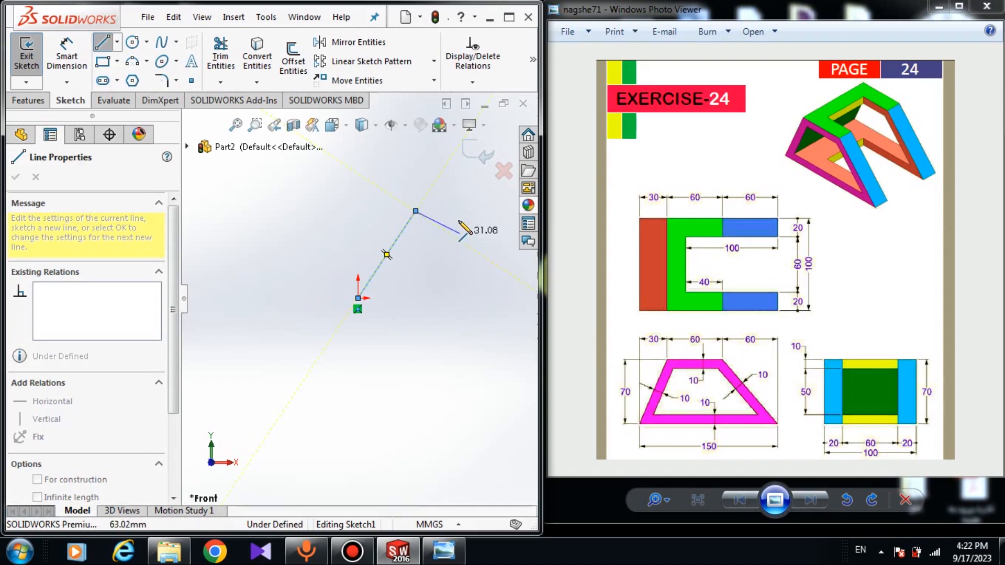
{"action": "scroll", "coordinate": [468, 226], "scroll_direction": "up", "scroll_amount": 1}
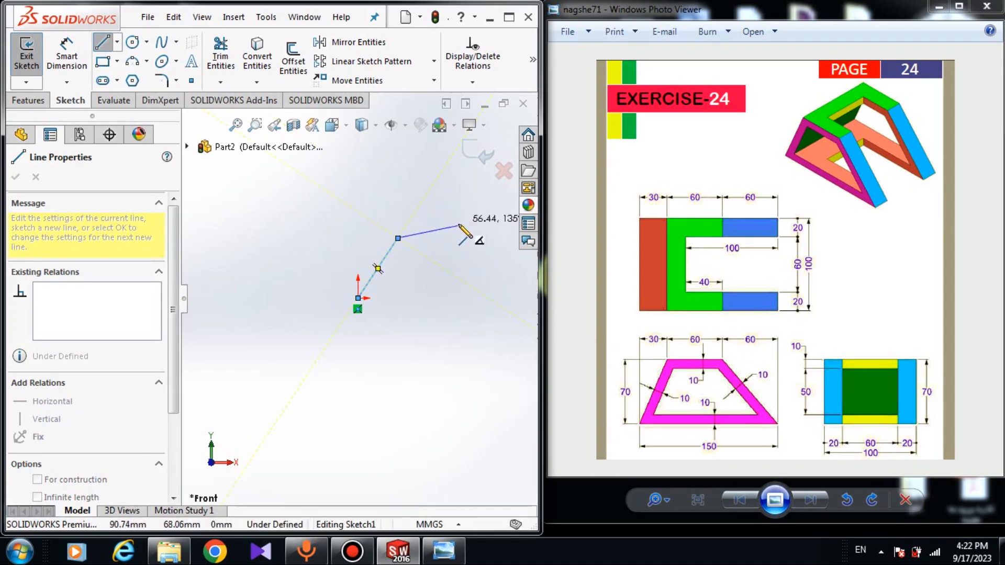
{"action": "left_click", "coordinate": [458, 238]}
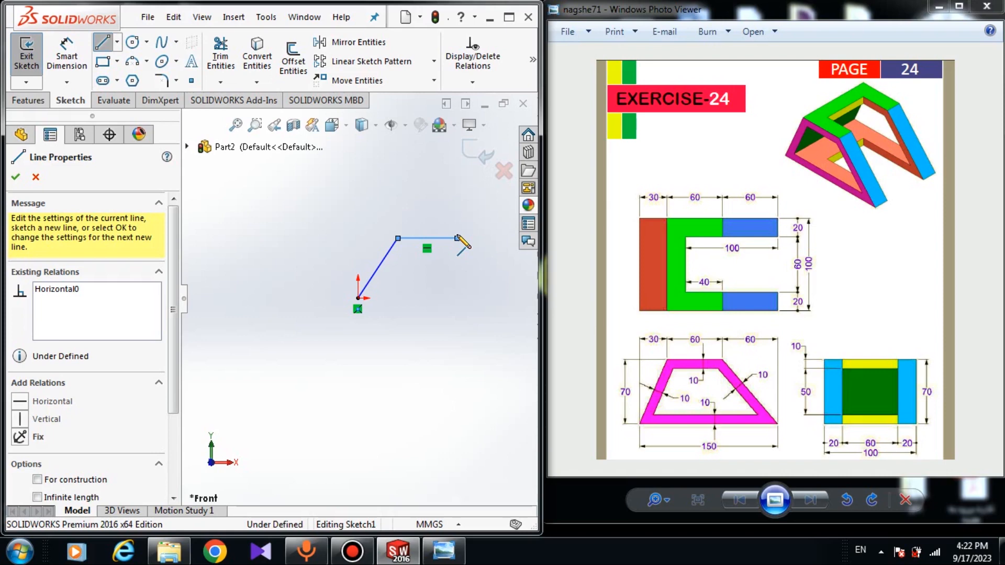
{"action": "left_click", "coordinate": [520, 310]}
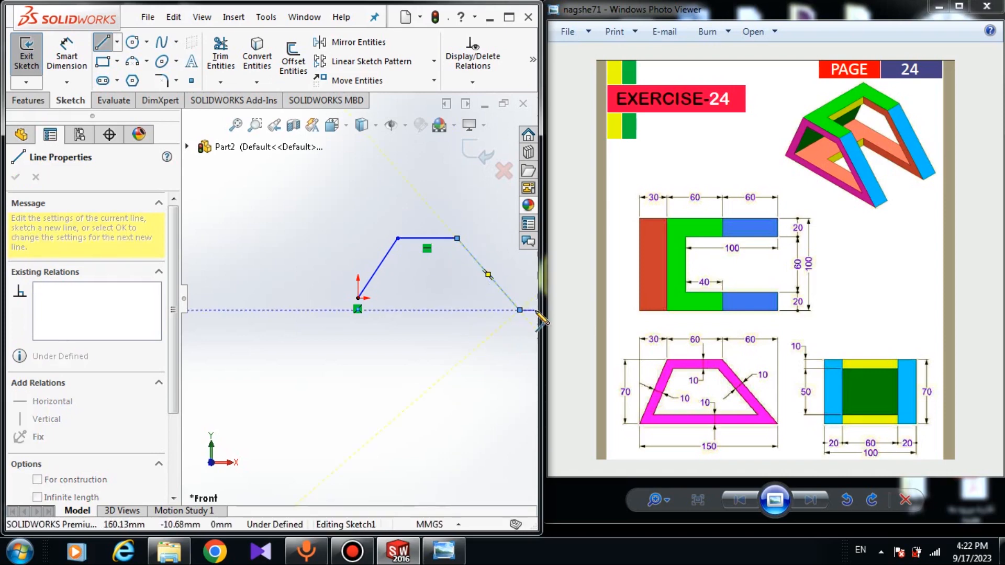
{"action": "left_click", "coordinate": [358, 297]}
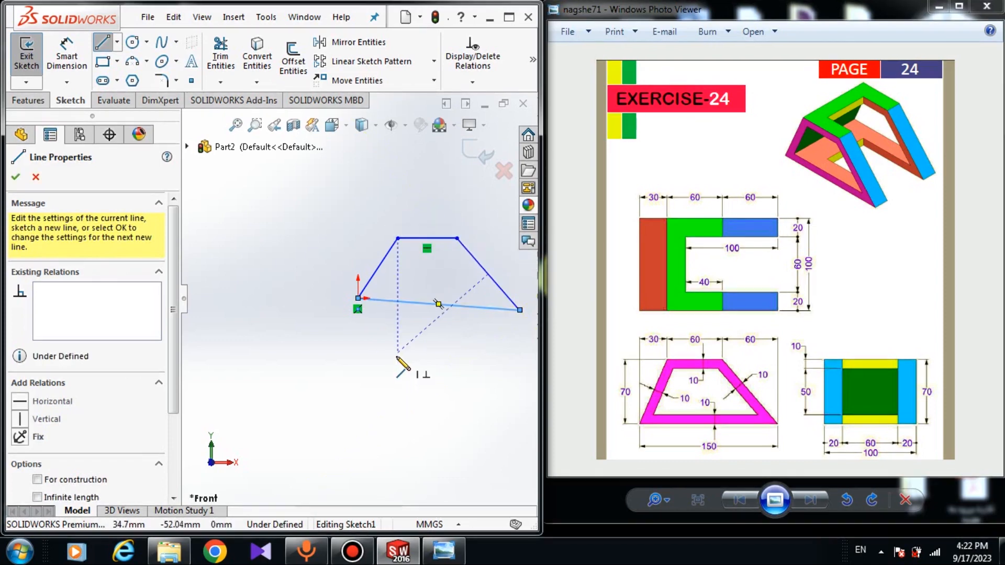
{"action": "right_click", "coordinate": [398, 353]}
{"action": "left_click", "coordinate": [414, 368]}
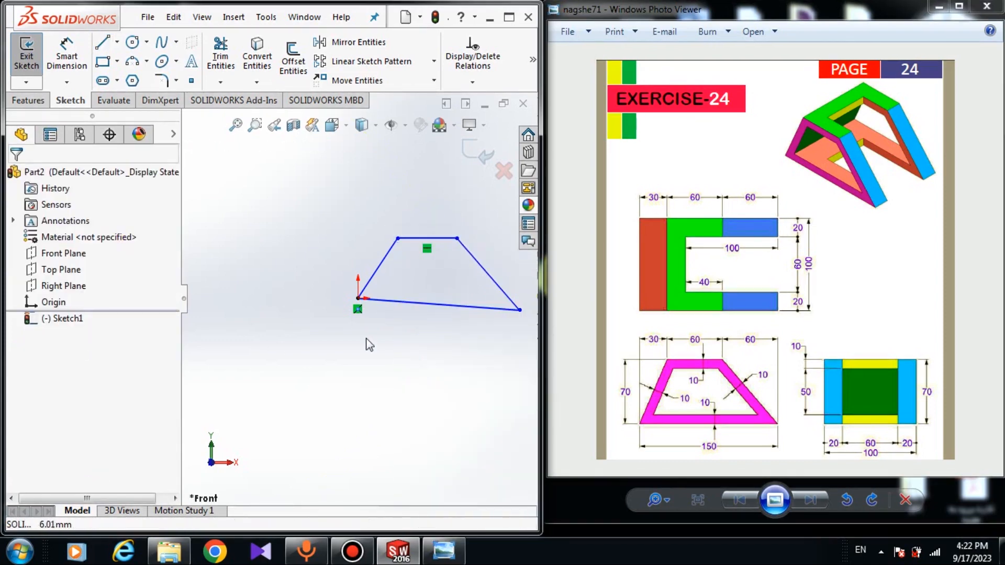
{"action": "double_click", "coordinate": [455, 310]}
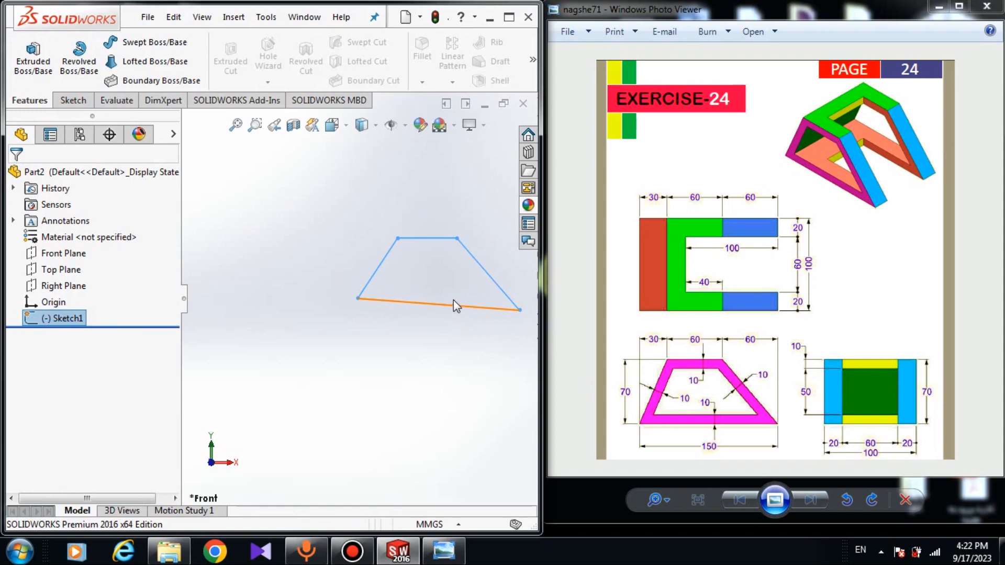
{"action": "left_click", "coordinate": [434, 270]}
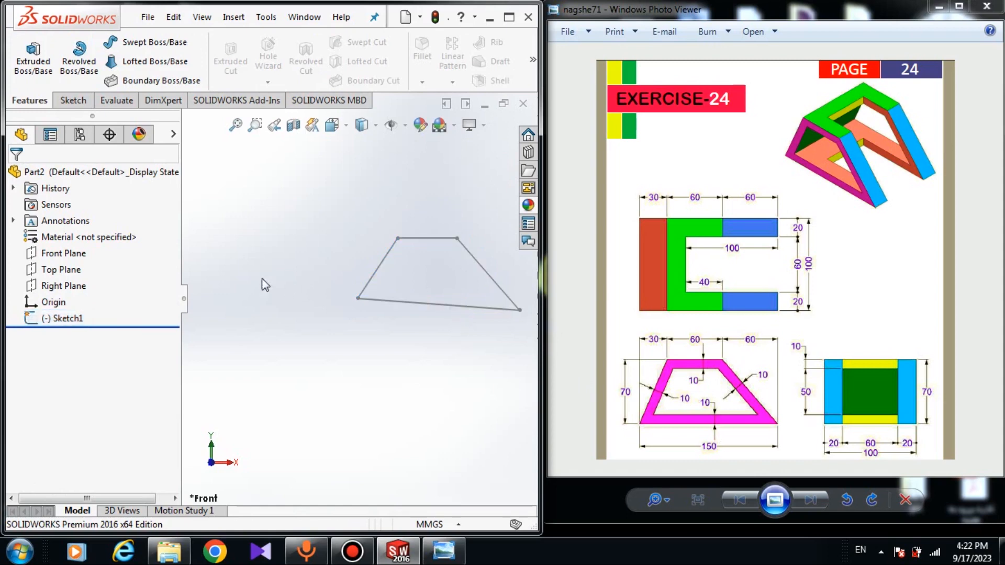
{"action": "left_click", "coordinate": [60, 317]}
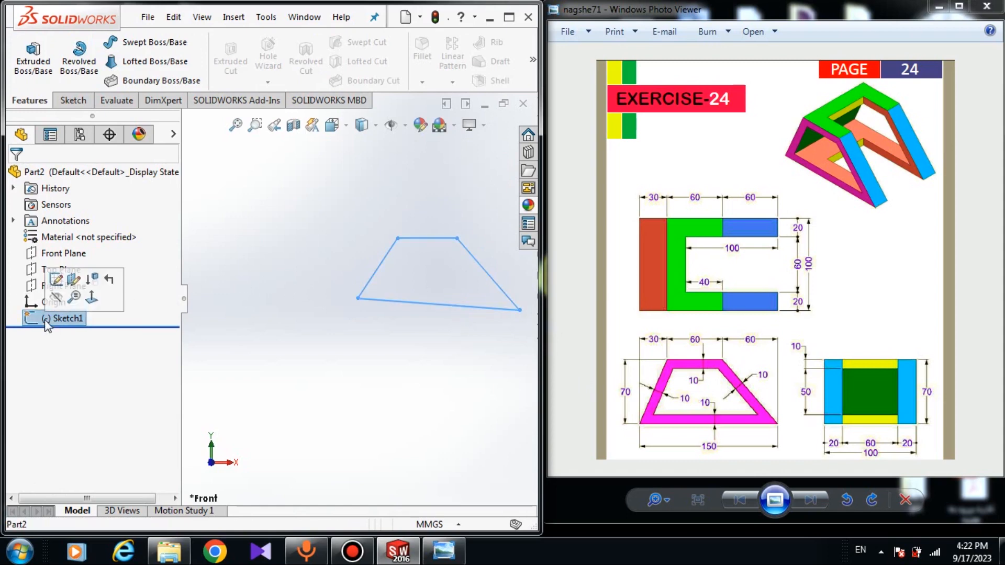
{"action": "left_click", "coordinate": [56, 279]}
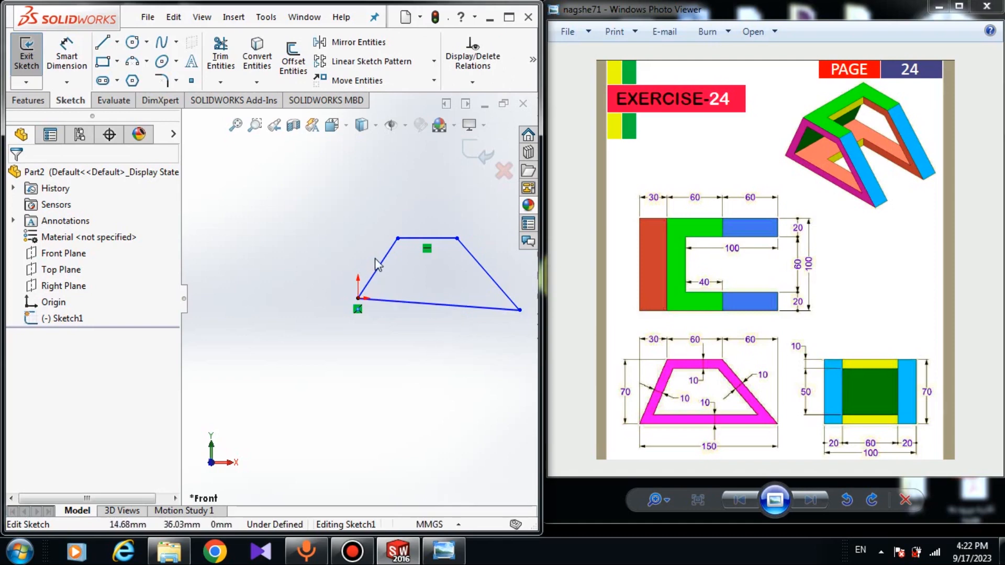
Add a Horizontal relation to the trapezoid's bottom line.
{"action": "left_click", "coordinate": [406, 307]}
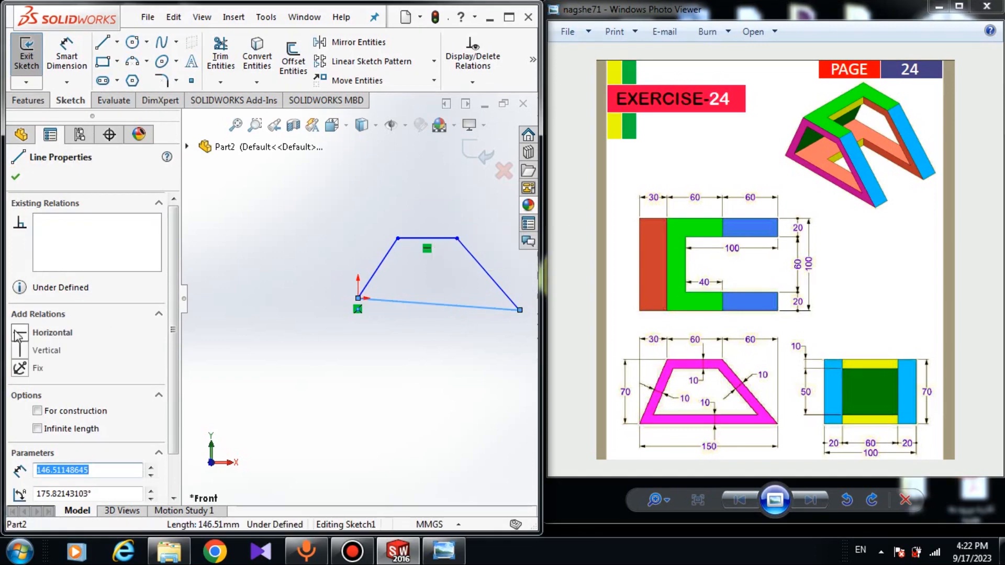
{"action": "left_click", "coordinate": [37, 335]}
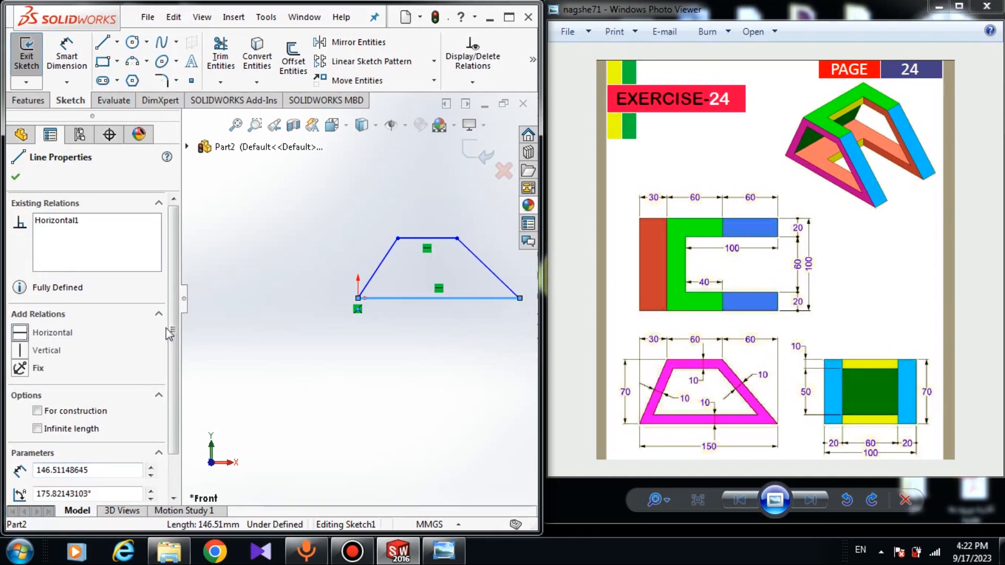
{"action": "left_click", "coordinate": [261, 309]}
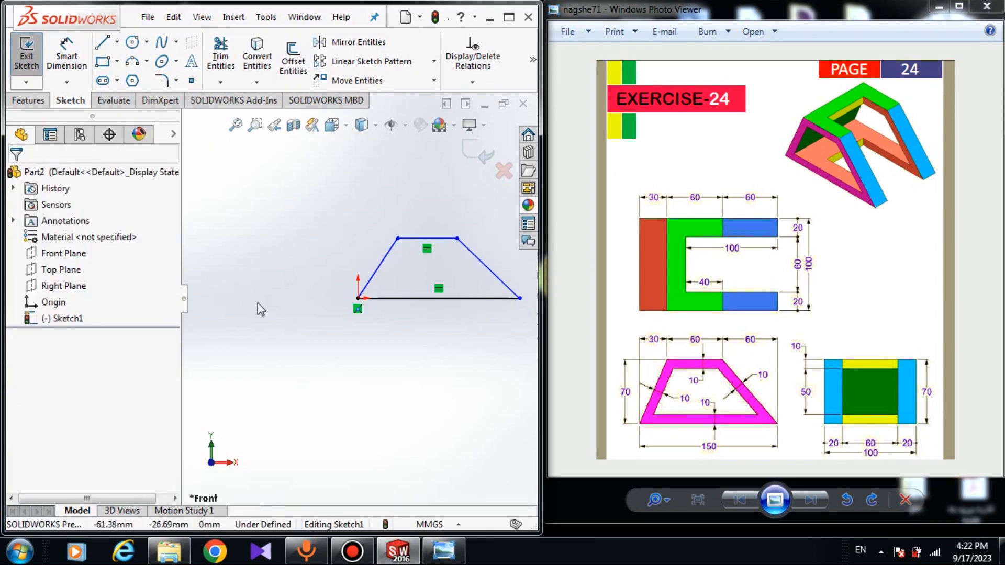
Dimension the horizontal distance from the origin to the trapezoid's upper-left corner as 30 mm.
{"action": "left_click", "coordinate": [75, 61]}
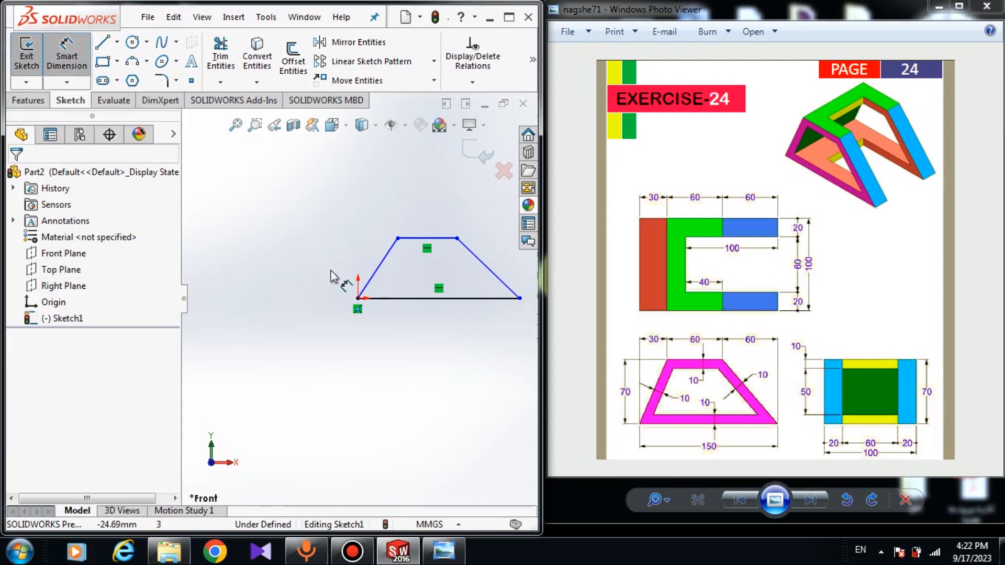
{"action": "left_click", "coordinate": [358, 299]}
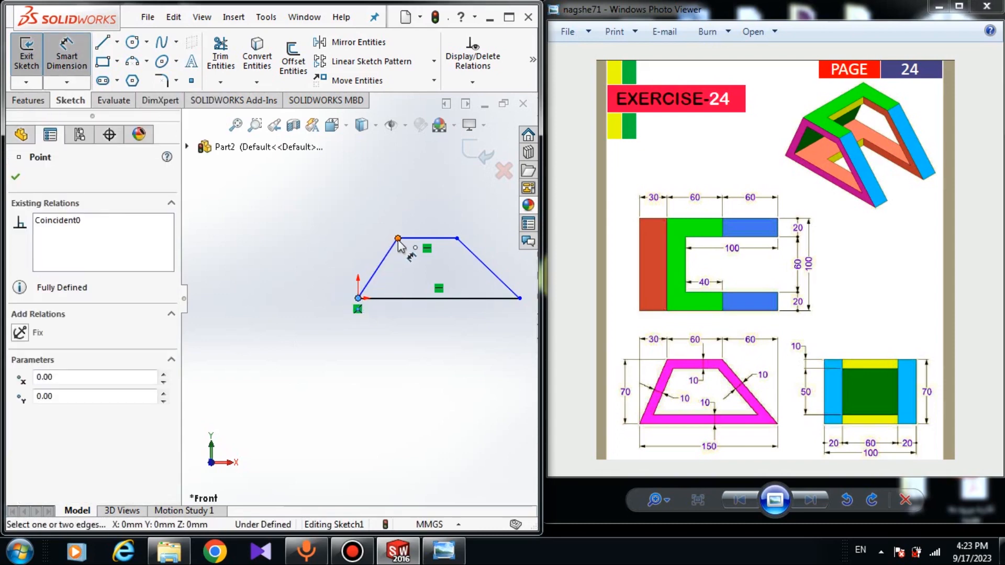
{"action": "left_click", "coordinate": [398, 238]}
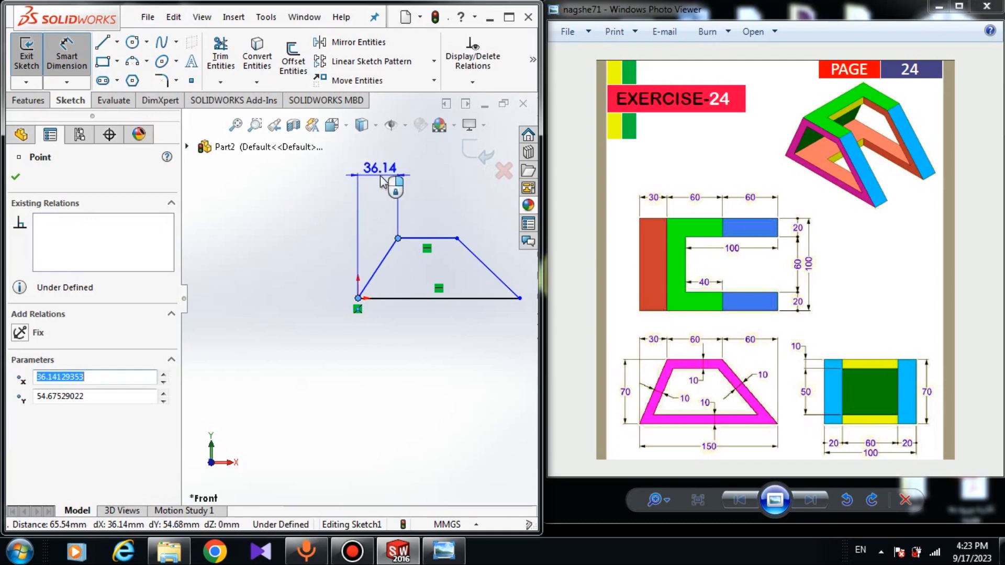
{"action": "left_click", "coordinate": [384, 182]}
{"action": "type", "text": "30"}
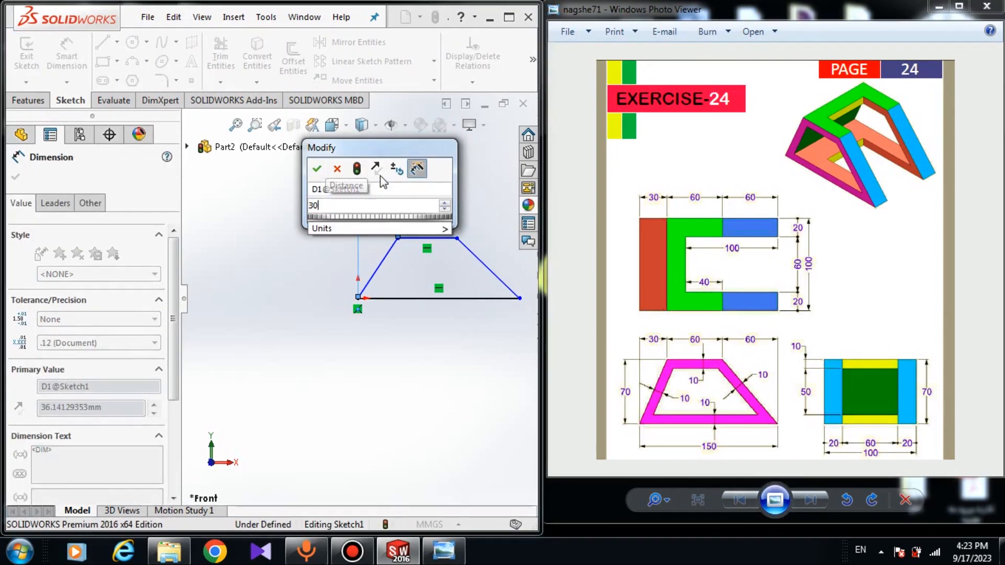
{"action": "key", "text": "Return"}
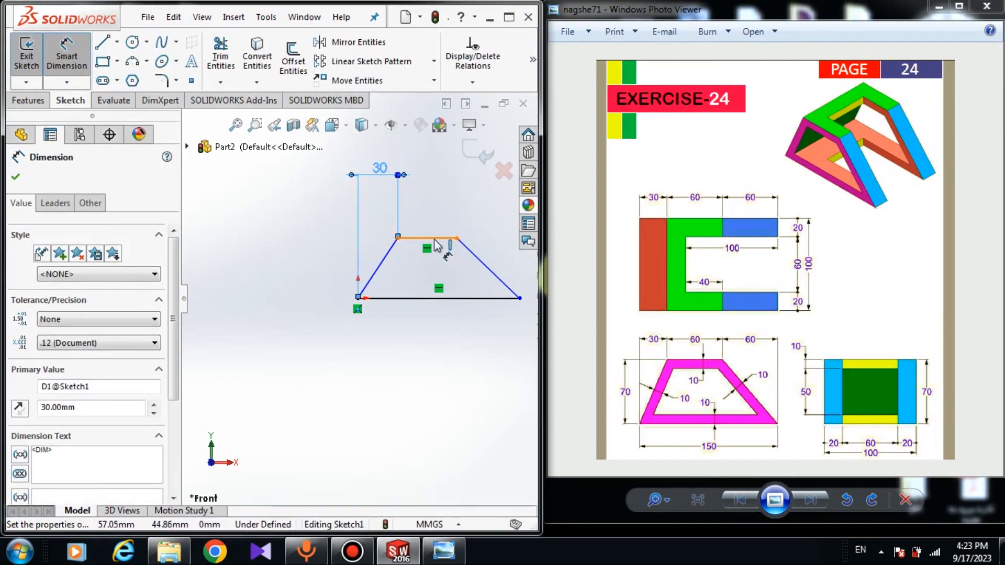
Dimension the trapezoid's top line as 60 mm long.
{"action": "left_click", "coordinate": [440, 238]}
{"action": "left_click", "coordinate": [449, 184]}
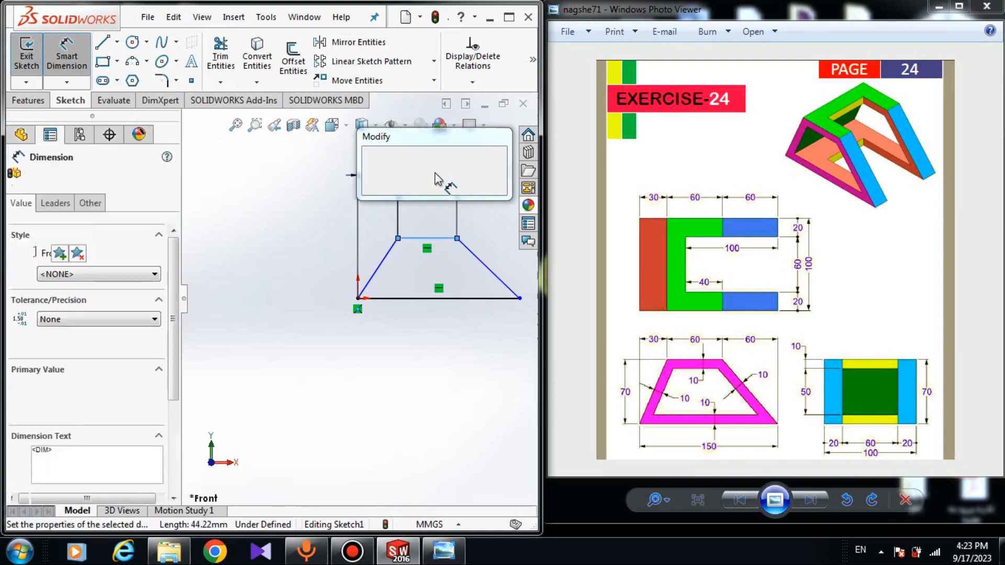
{"action": "type", "text": "60"}
{"action": "key", "text": "Return"}
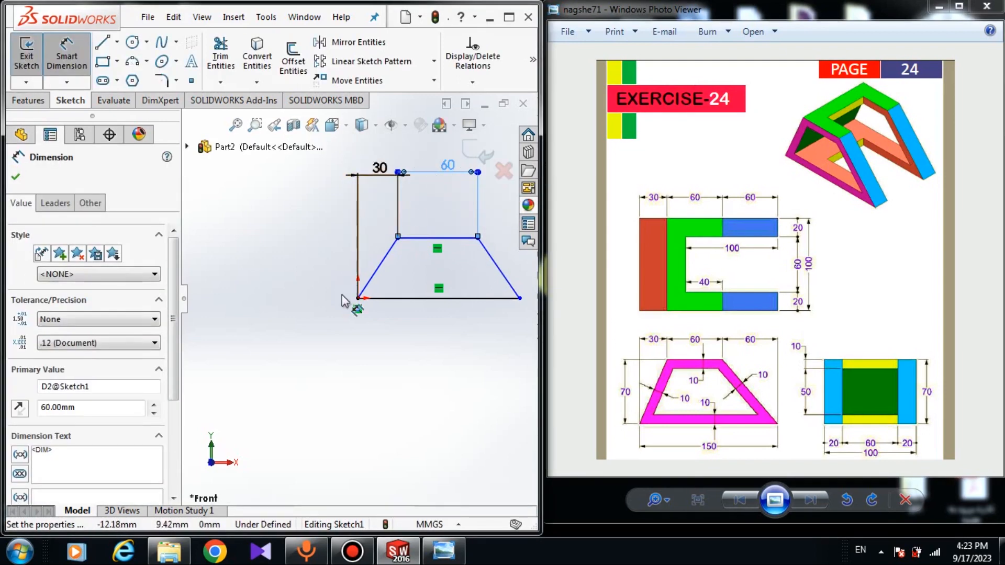
Dimension the vertical distance from the origin to the trapezoid's upper-left corner as 70 mm.
{"action": "left_click", "coordinate": [359, 299]}
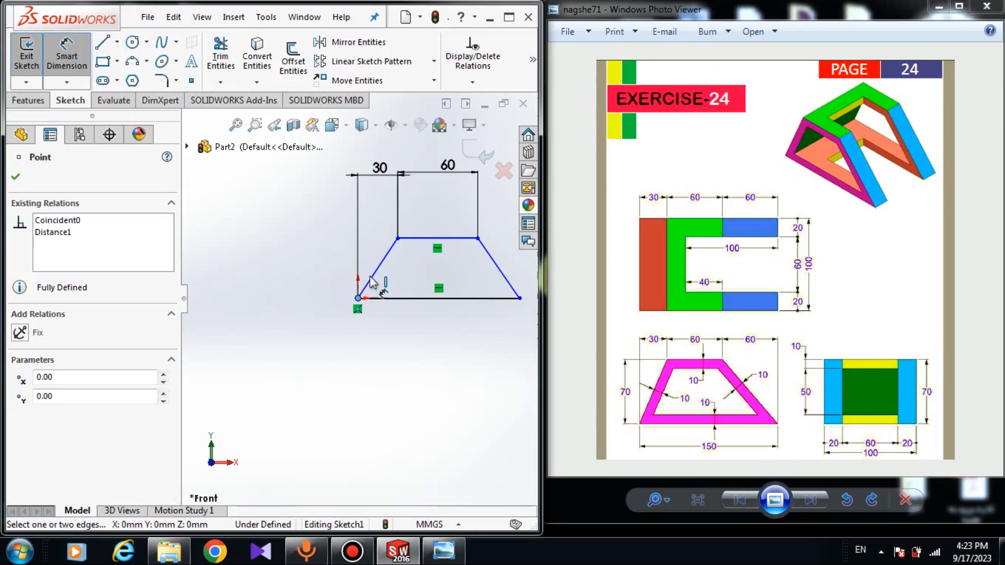
{"action": "left_click", "coordinate": [397, 238]}
{"action": "left_click", "coordinate": [253, 275]}
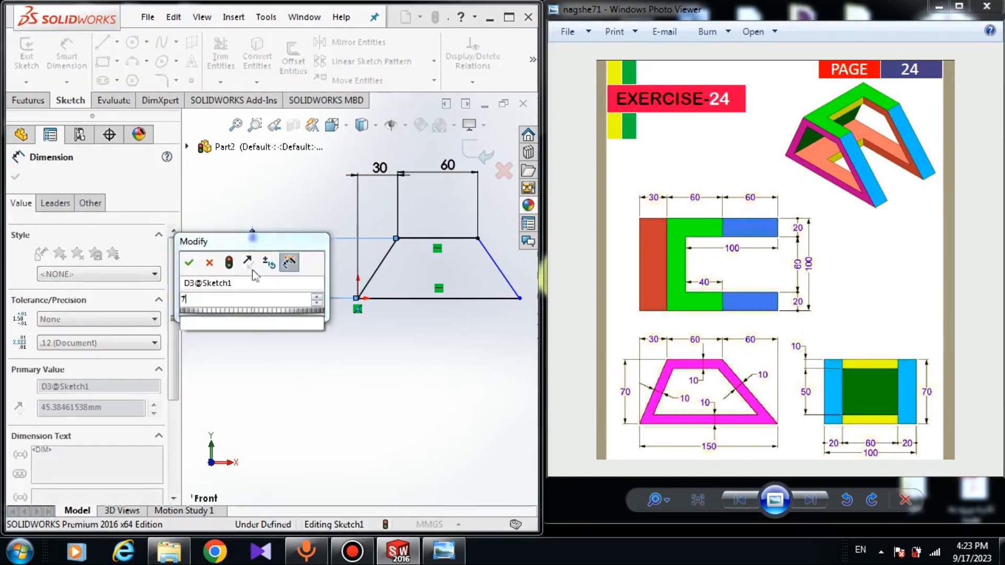
{"action": "type", "text": "70"}
{"action": "key", "text": "Return"}
{"action": "key", "text": "Escape"}
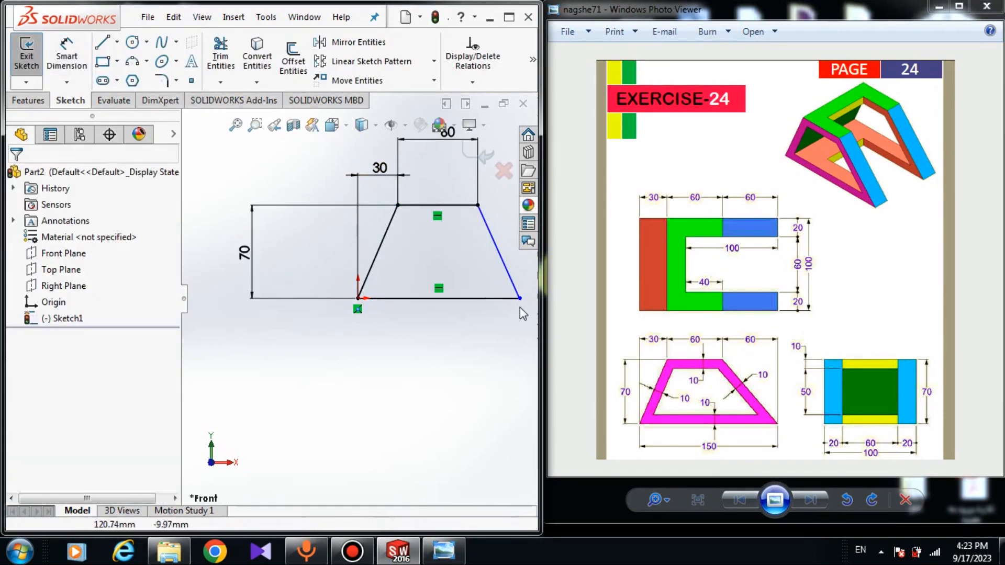
Move the trapezoid's free lower-right corner outward along the bottom line to about 152 mm from the origin.
{"action": "scroll", "coordinate": [495, 333], "scroll_direction": "up", "scroll_amount": 1}
{"action": "left_click_drag", "start_coordinate": [458, 289], "coordinate": [503, 301]}
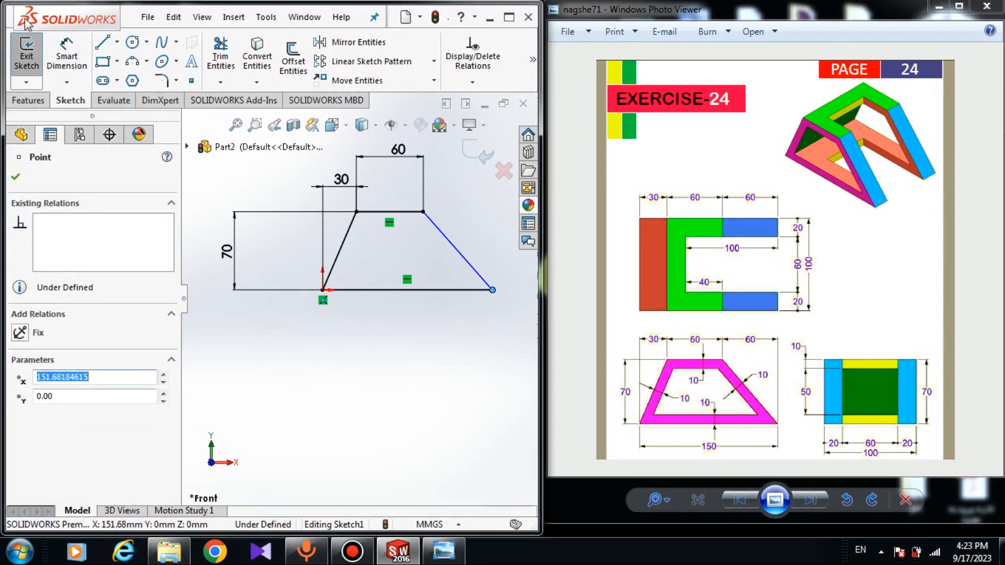
Try to dimension the trapezoid's bottom line as 150 mm long.
{"action": "left_click", "coordinate": [67, 55]}
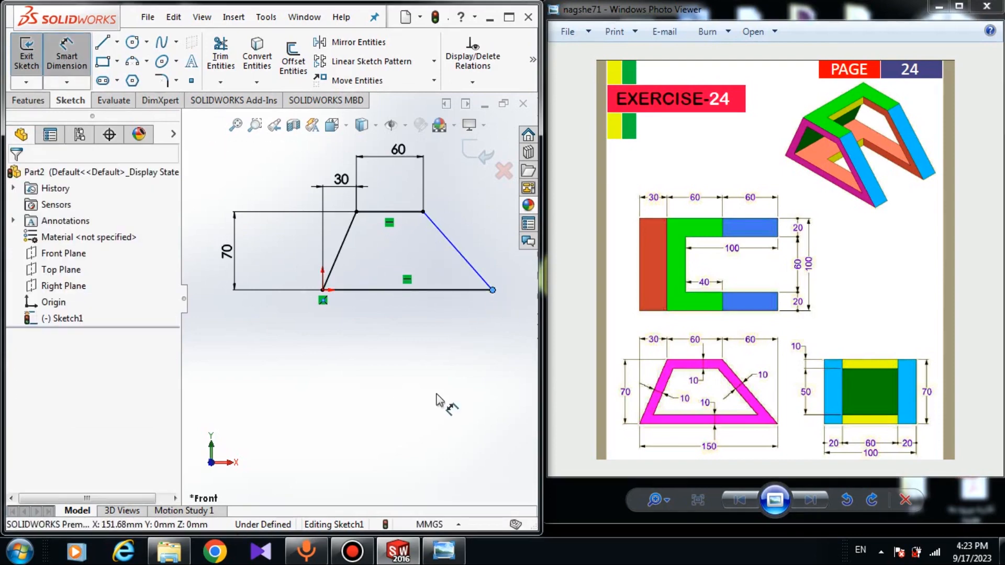
{"action": "left_click", "coordinate": [449, 290]}
{"action": "left_click", "coordinate": [429, 335]}
{"action": "left_click", "coordinate": [446, 290]}
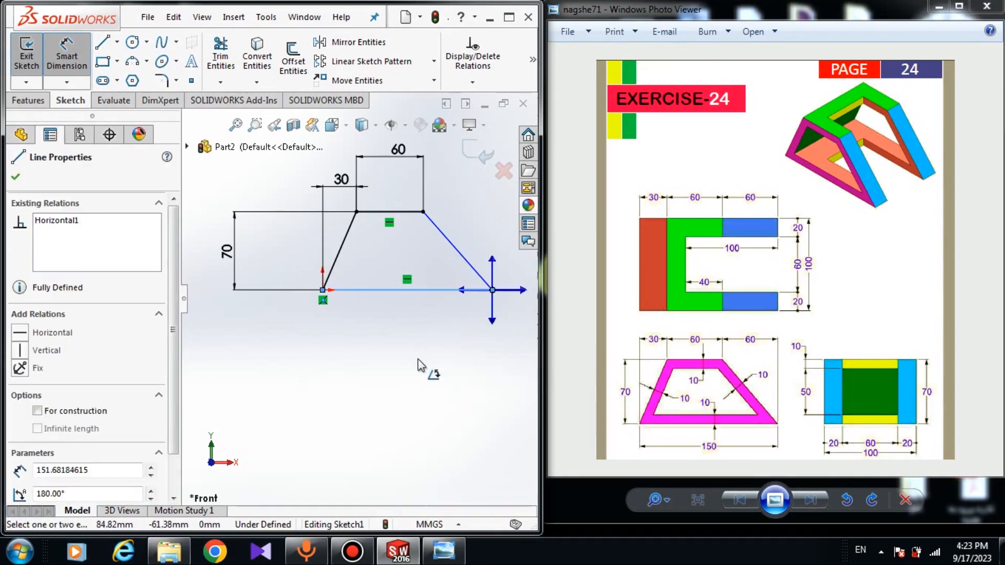
{"action": "left_click", "coordinate": [502, 289]}
{"action": "key", "text": "Escape"}
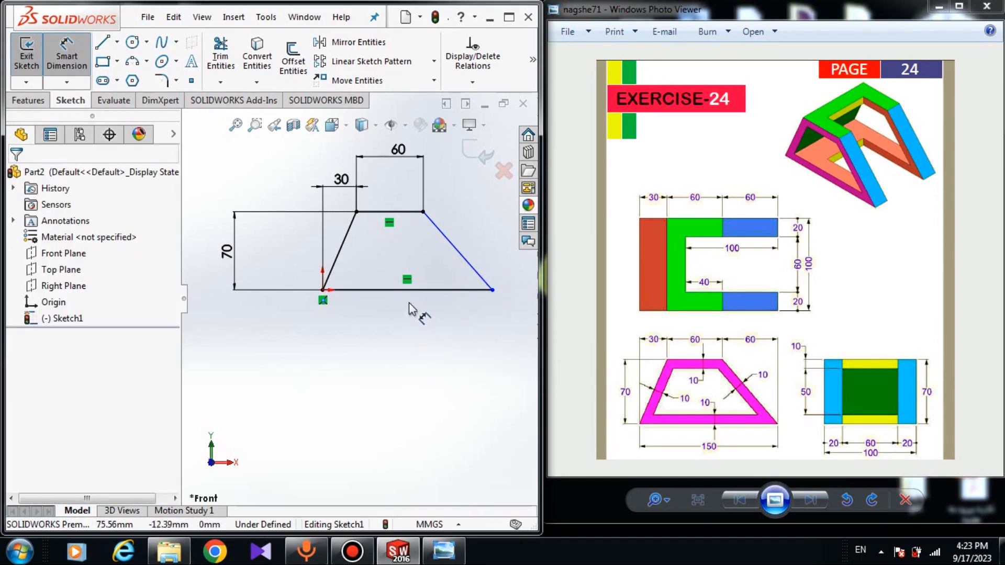
{"action": "left_click", "coordinate": [421, 293]}
{"action": "left_click", "coordinate": [403, 382]}
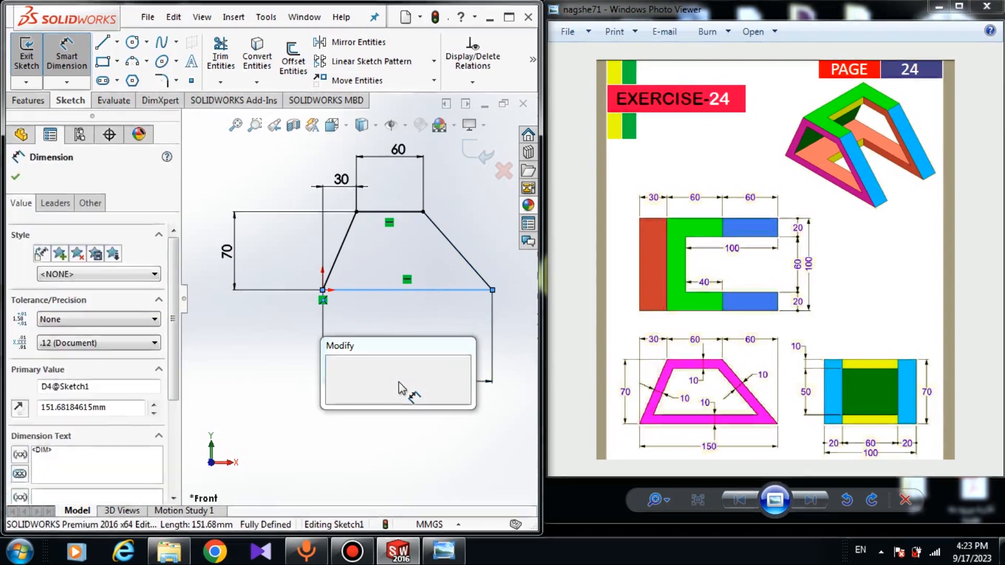
{"action": "type", "text": "150"}
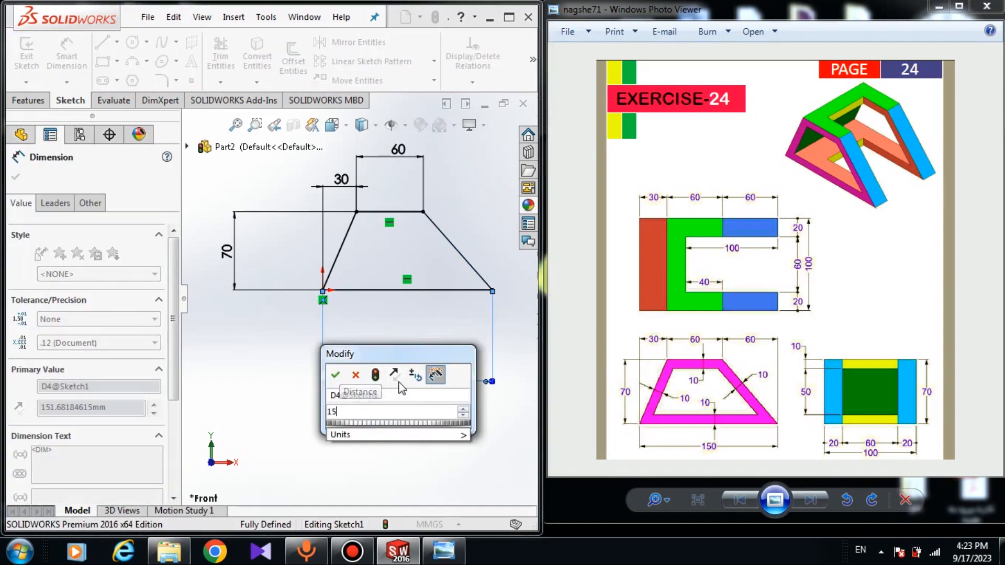
{"action": "key", "text": "Return"}
{"action": "key", "text": "Escape"}
{"action": "key", "text": "Escape"}
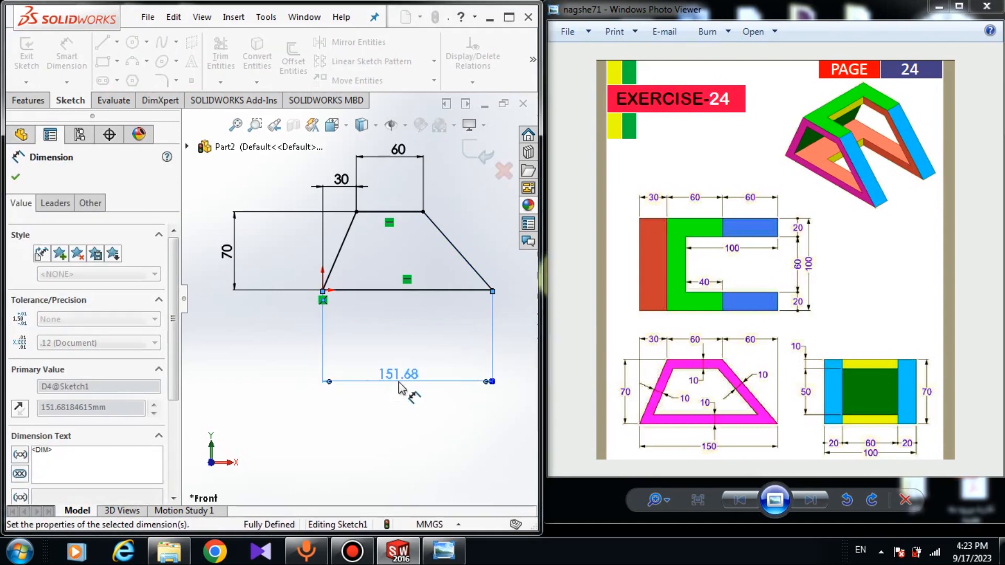
{"action": "left_click", "coordinate": [492, 289]}
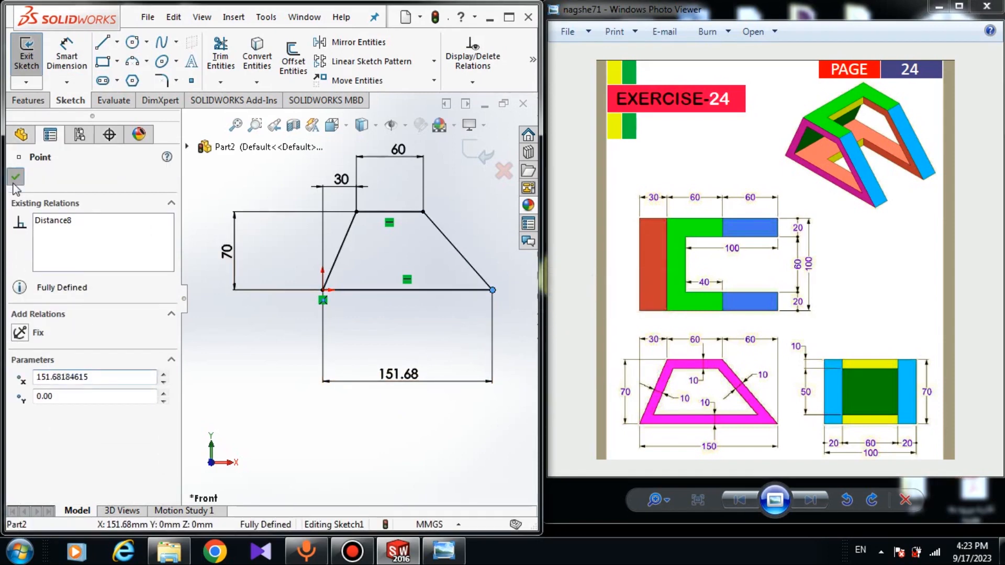
{"action": "key", "text": "Escape"}
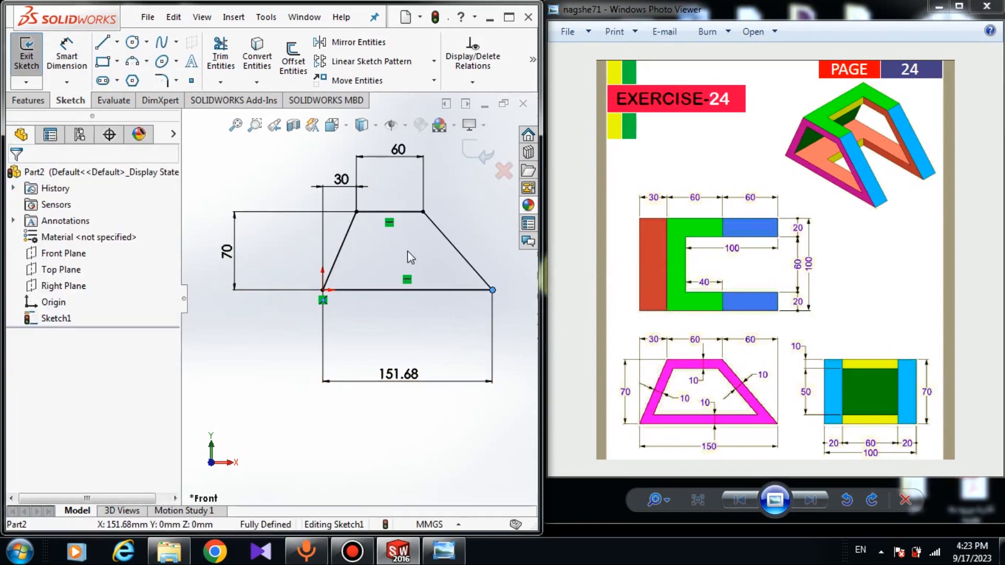
Offset the whole trapezoid chain 10 mm inward, reversing the default offset direction.
{"action": "left_click", "coordinate": [294, 63]}
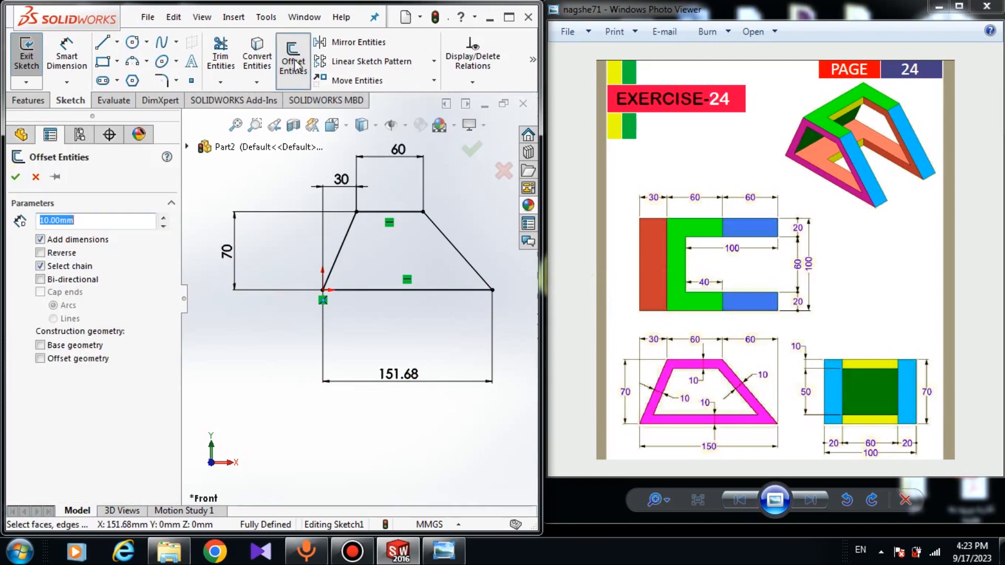
{"action": "left_click", "coordinate": [375, 290]}
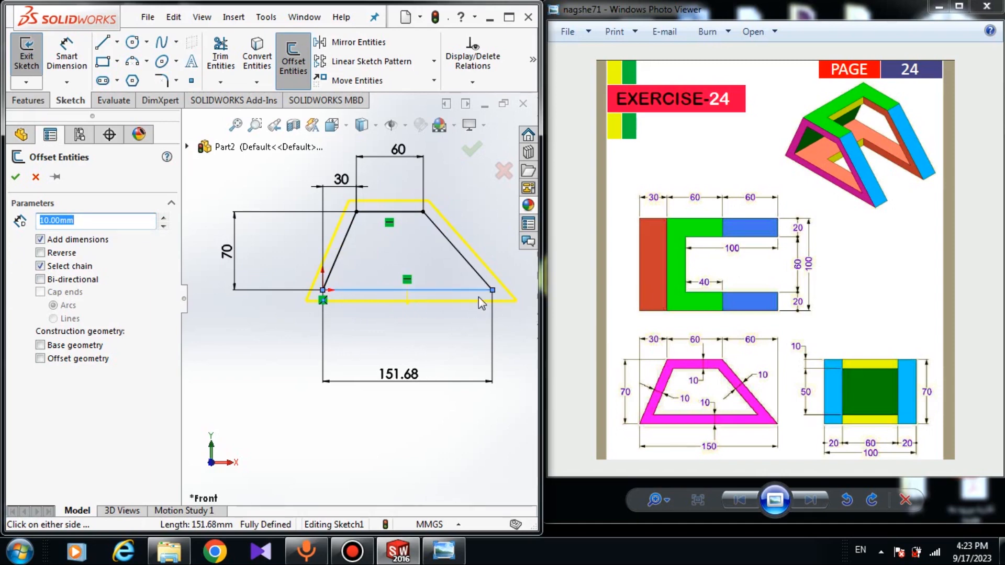
{"action": "left_click", "coordinate": [40, 253]}
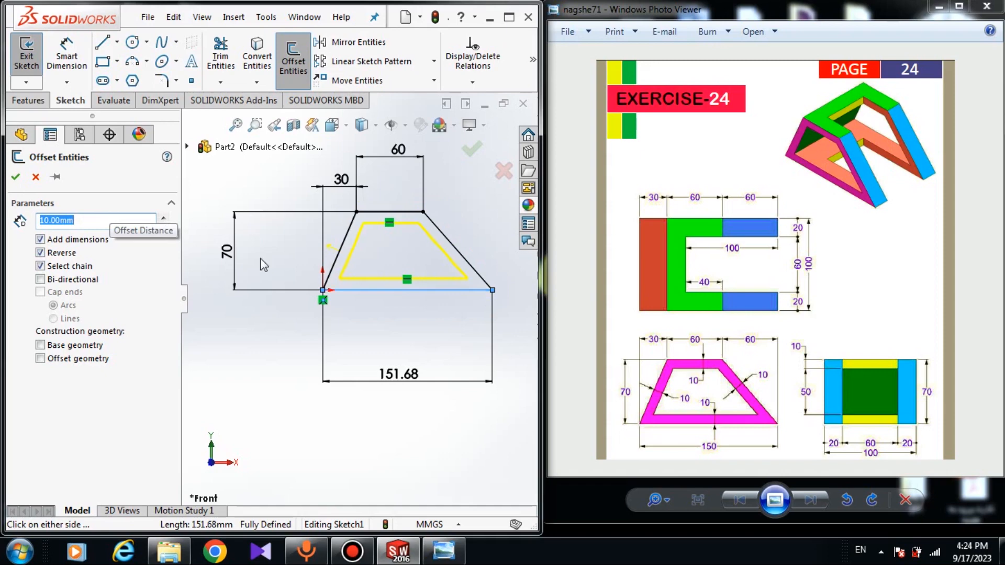
{"action": "left_click", "coordinate": [16, 177]}
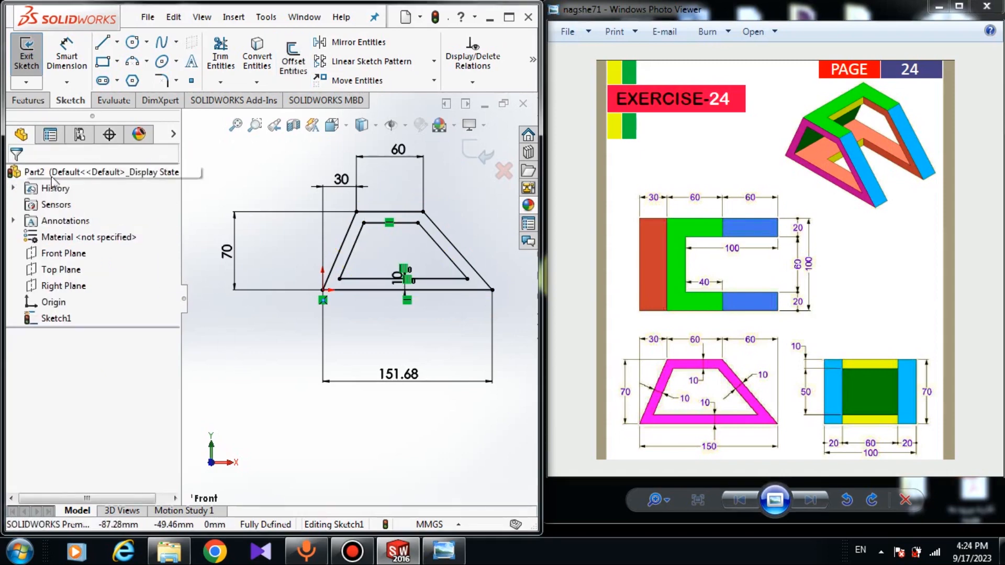
{"action": "left_click", "coordinate": [27, 99]}
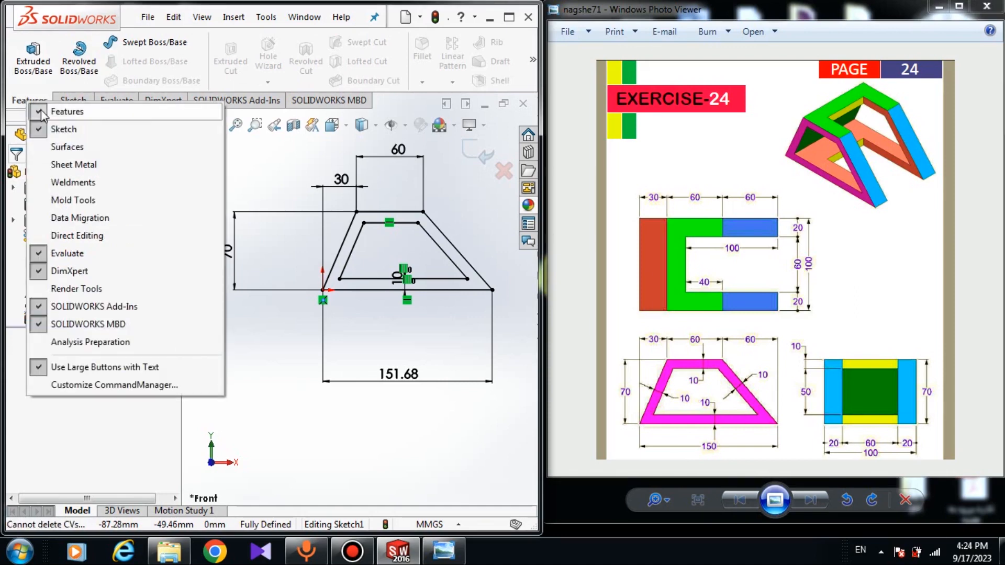
{"action": "left_click", "coordinate": [38, 110]}
{"action": "right_click", "coordinate": [20, 101]}
{"action": "left_click", "coordinate": [38, 110]}
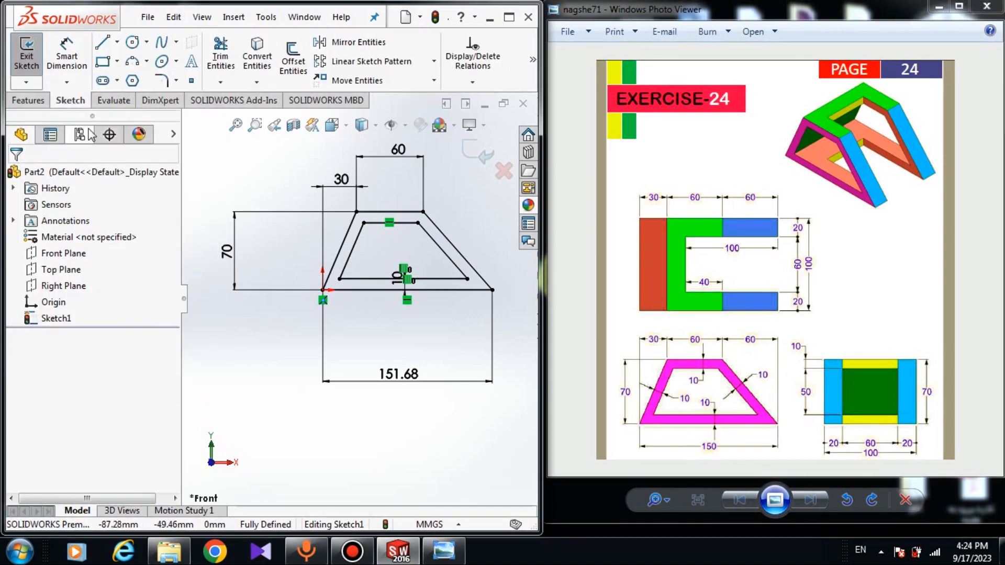
{"action": "left_click", "coordinate": [393, 127]}
{"action": "left_click", "coordinate": [393, 294]}
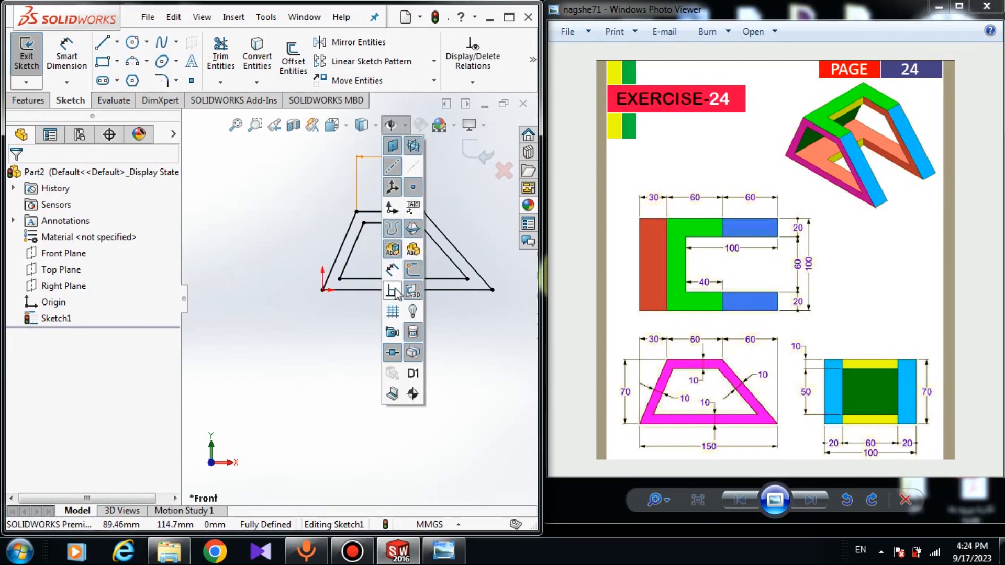
{"action": "left_click", "coordinate": [393, 272]}
{"action": "left_click", "coordinate": [267, 349]}
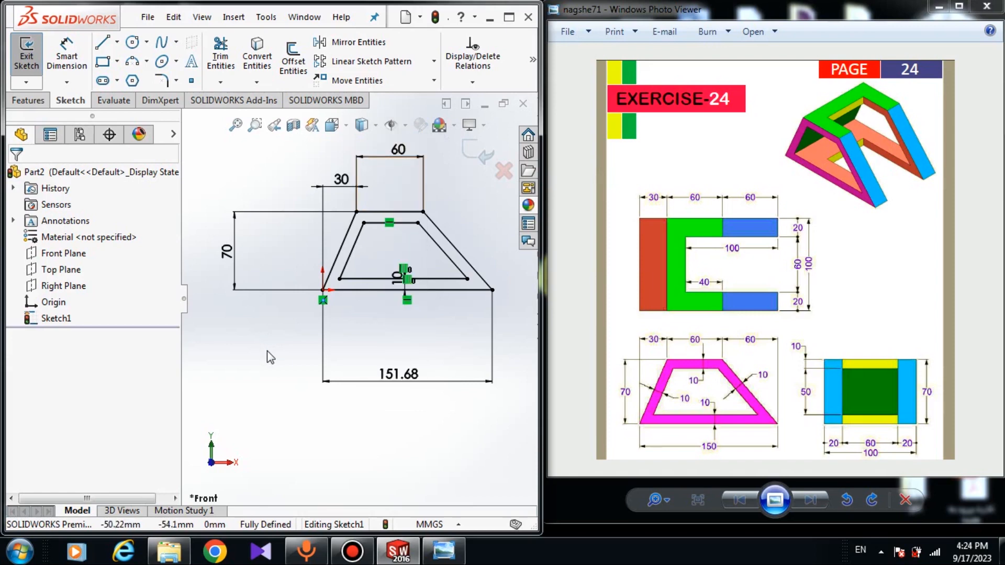
Extrude the region between the outer and inner trapezoids 100 mm using the Mid Plane end condition.
{"action": "left_click", "coordinate": [29, 102]}
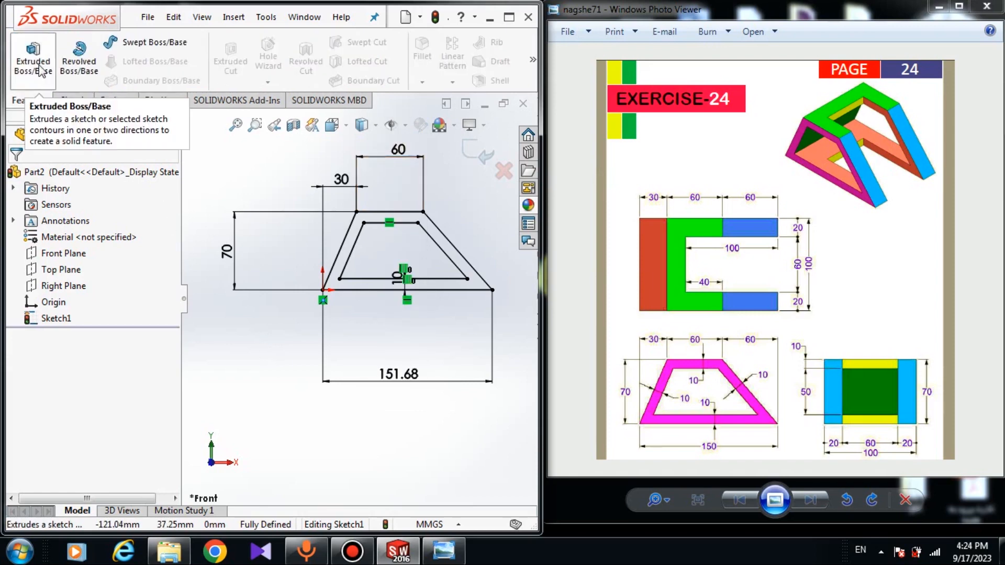
{"action": "left_click", "coordinate": [40, 70]}
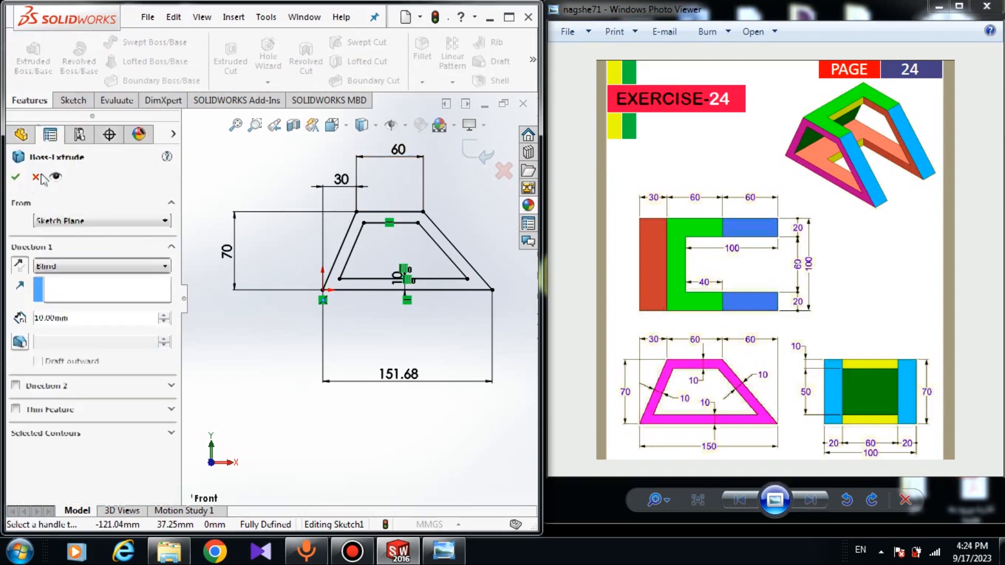
{"action": "left_click", "coordinate": [89, 435]}
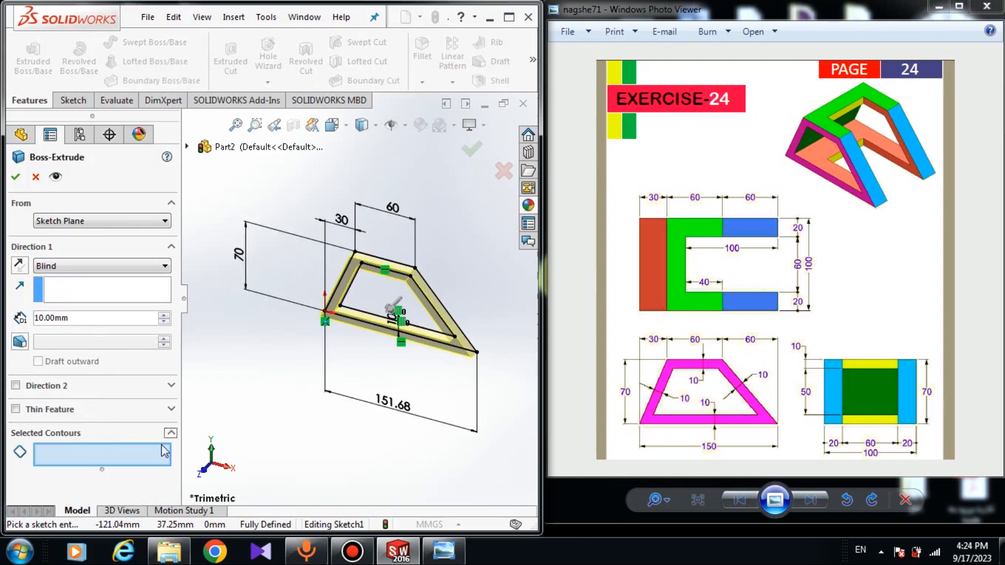
{"action": "scroll", "coordinate": [347, 285], "scroll_direction": "down", "scroll_amount": 4}
{"action": "left_click", "coordinate": [346, 284]}
{"action": "scroll", "coordinate": [361, 301], "scroll_direction": "up", "scroll_amount": 3}
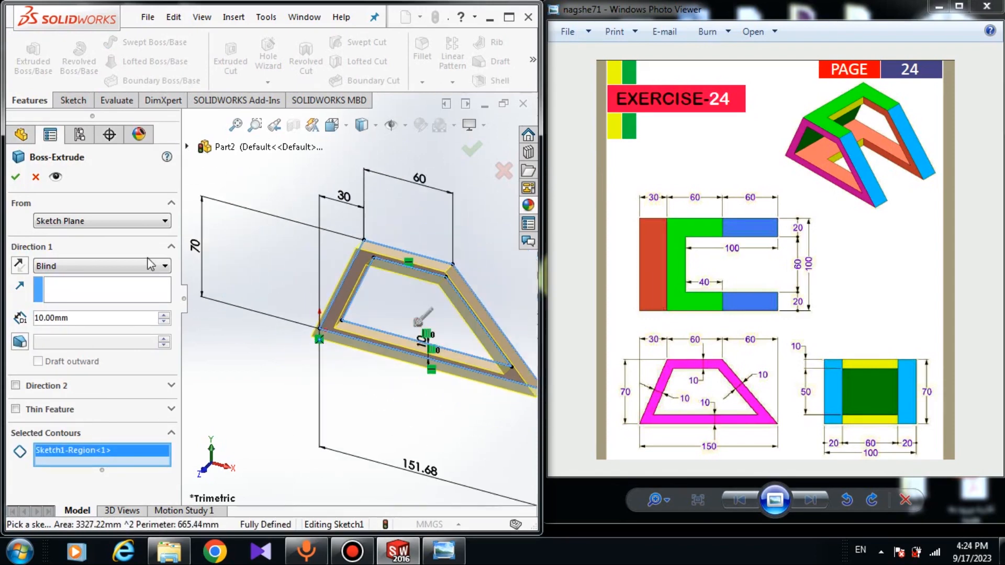
{"action": "left_click", "coordinate": [71, 264]}
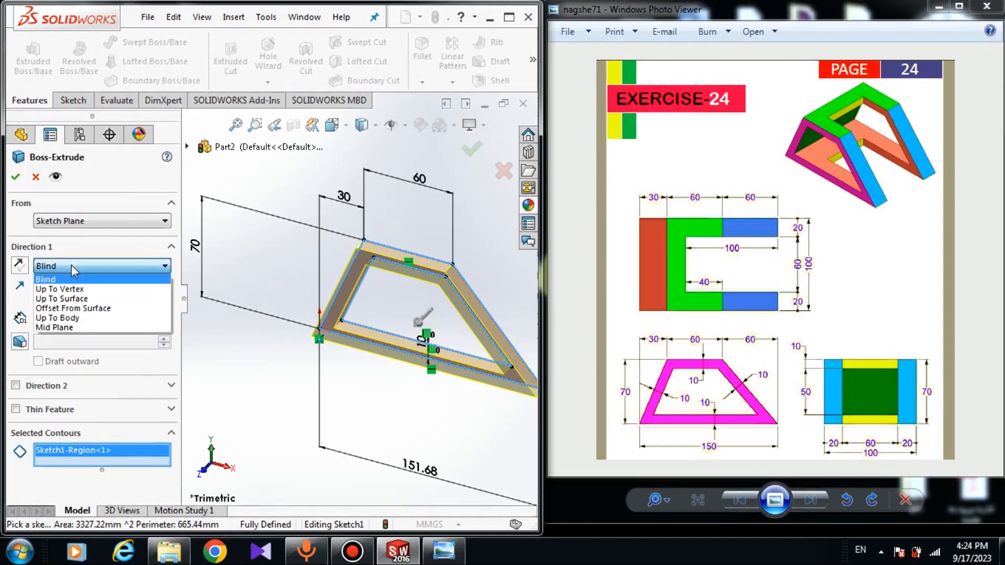
{"action": "left_click", "coordinate": [62, 330]}
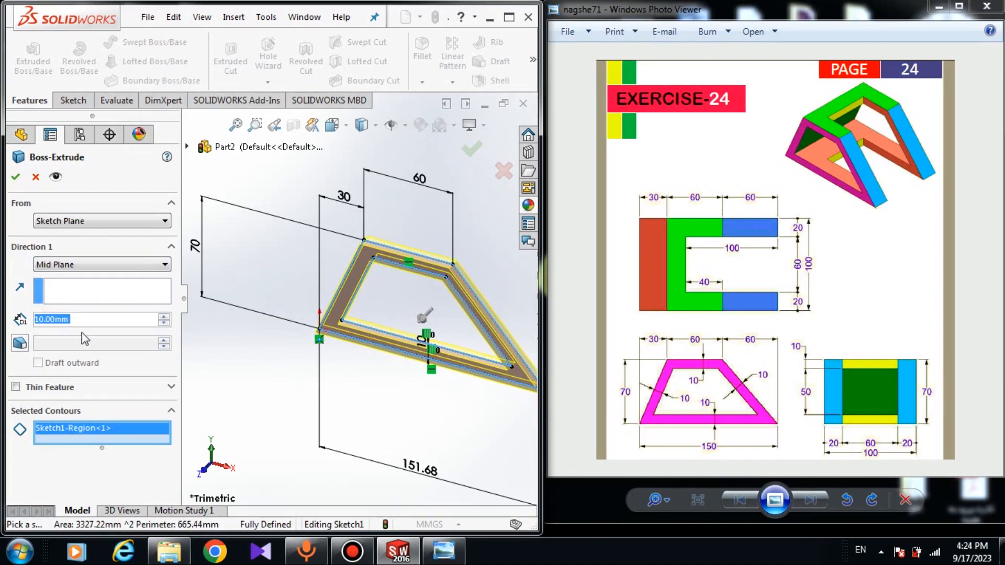
{"action": "type", "text": "100"}
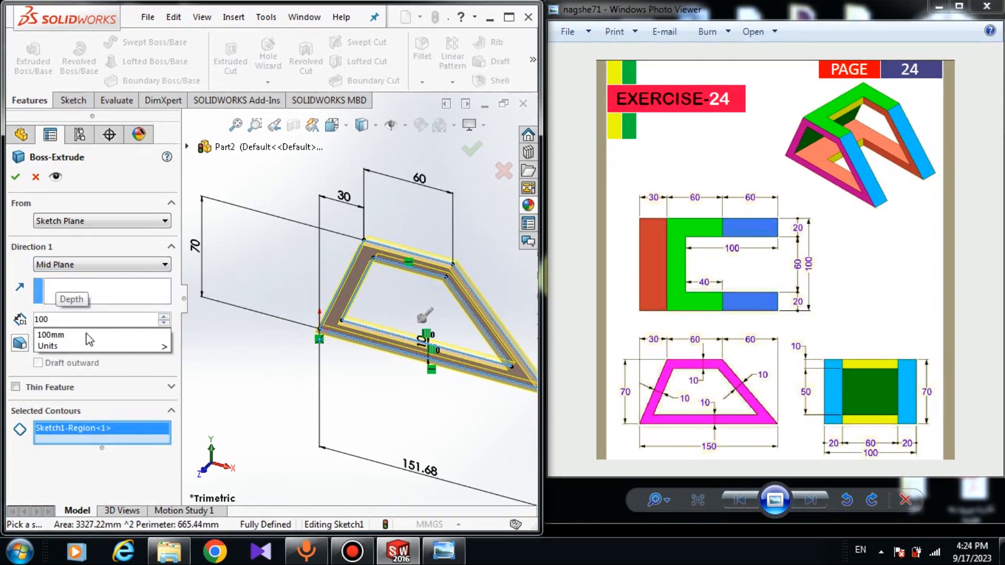
{"action": "key", "text": "Return"}
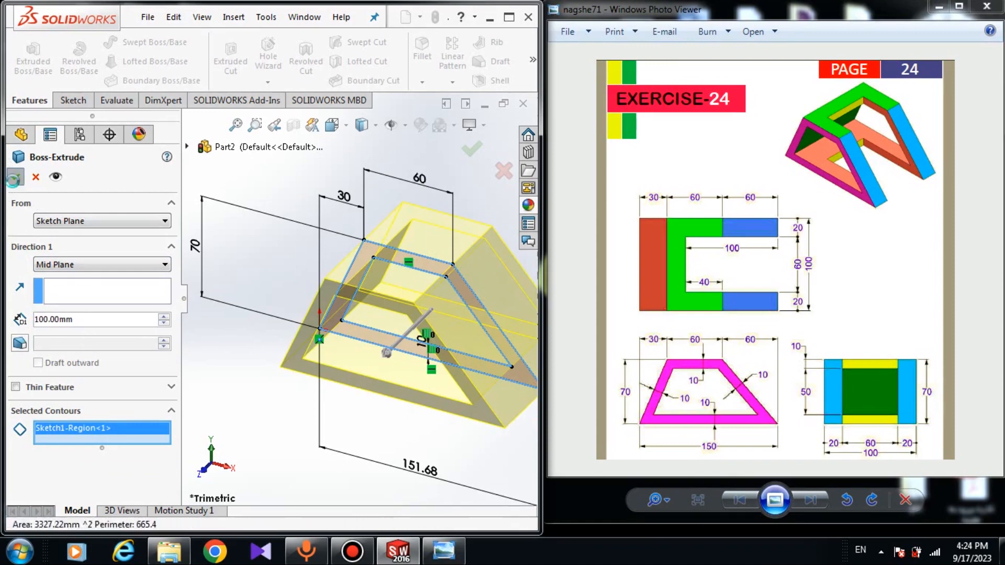
{"action": "left_click", "coordinate": [15, 178]}
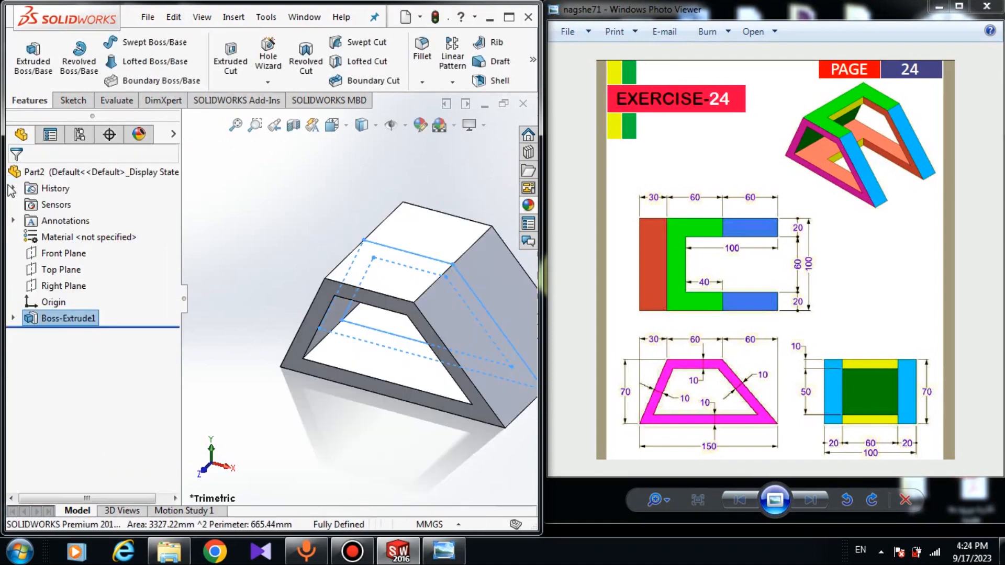
Examine the extruded body's sketch and depth dimensions on the model.
{"action": "left_click", "coordinate": [37, 318]}
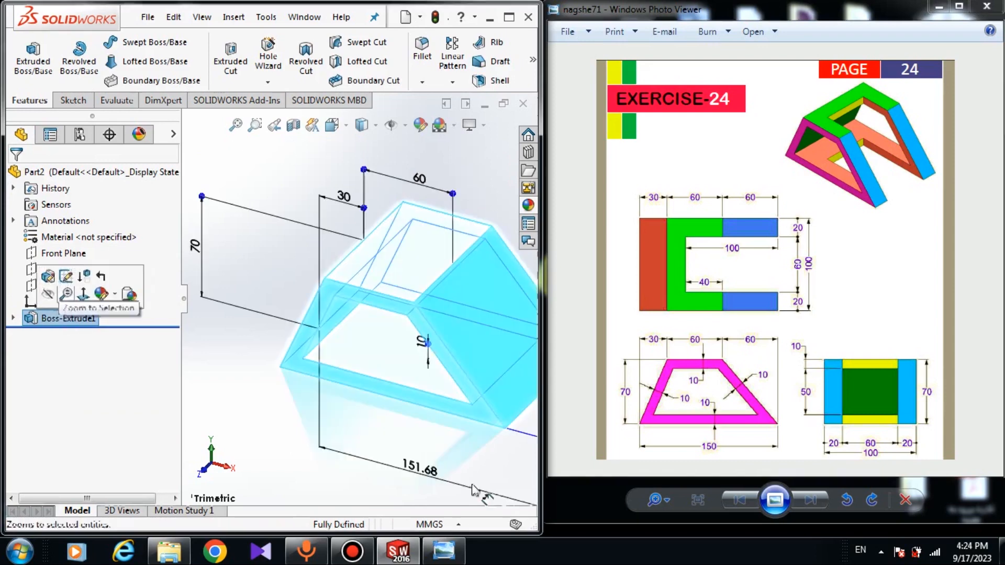
{"action": "left_click", "coordinate": [112, 285]}
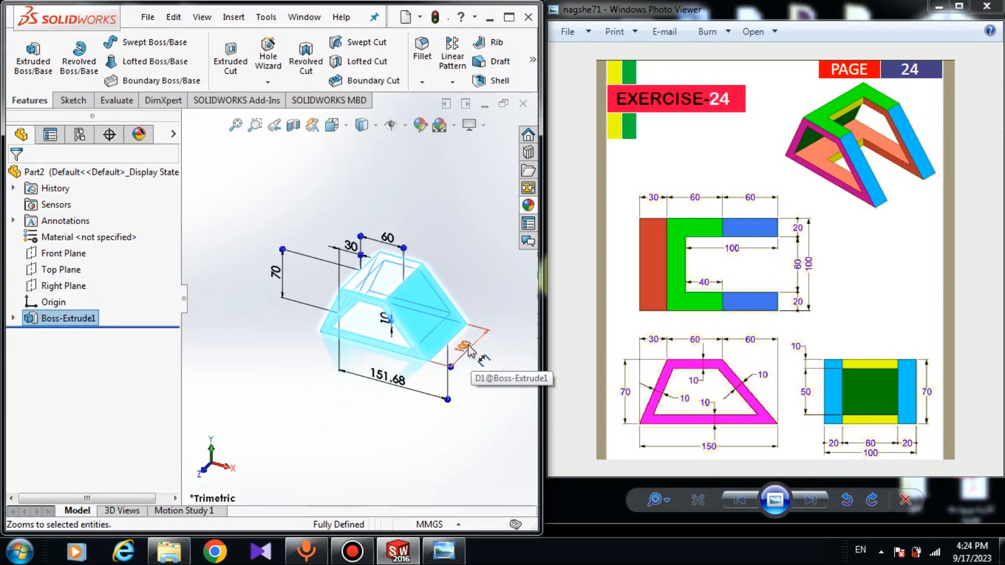
{"action": "left_click", "coordinate": [471, 379]}
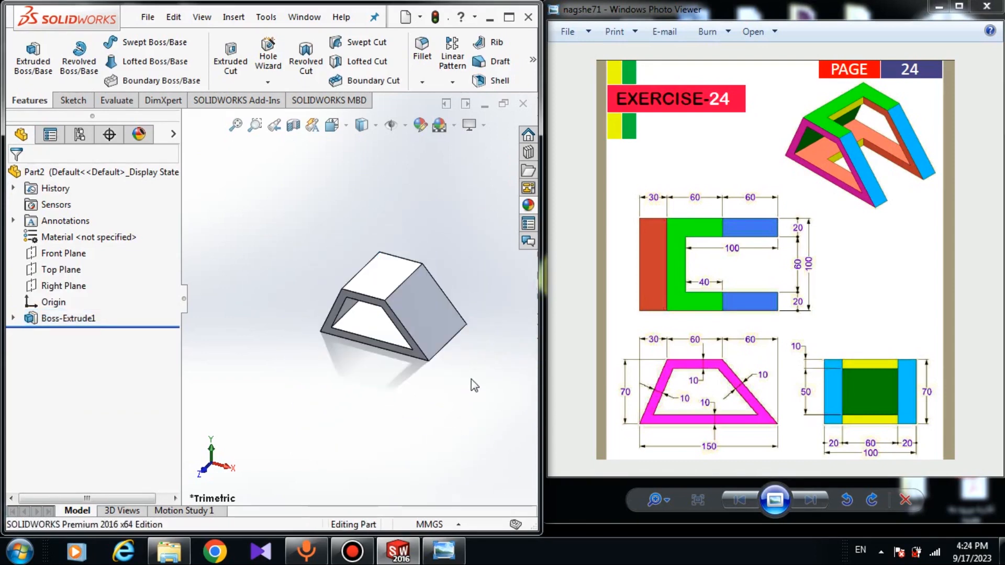
Examine the extruded body from above and from several angled views, checking the dimensions tied to its flat upper face.
{"action": "left_click", "coordinate": [336, 128]}
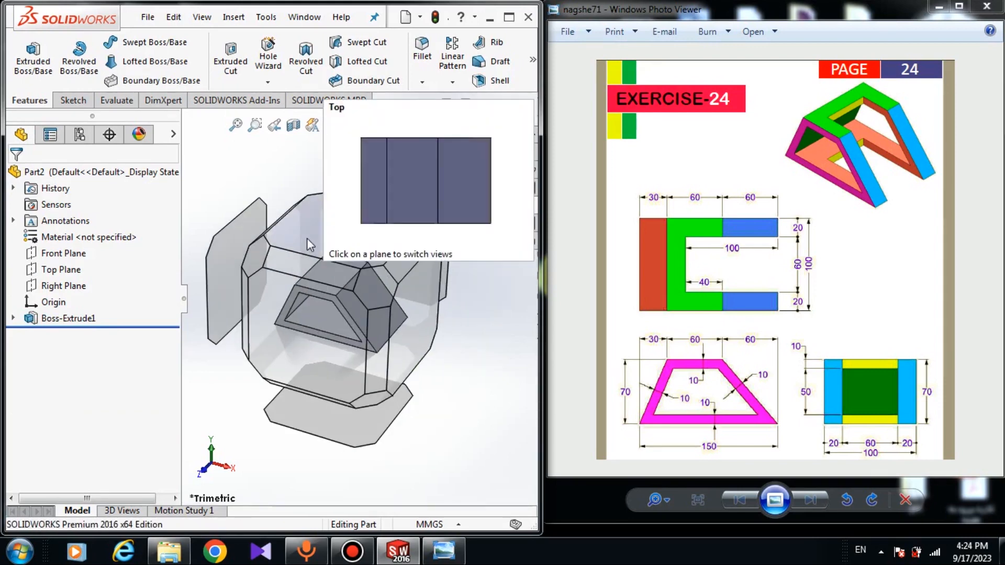
{"action": "left_click", "coordinate": [308, 236]}
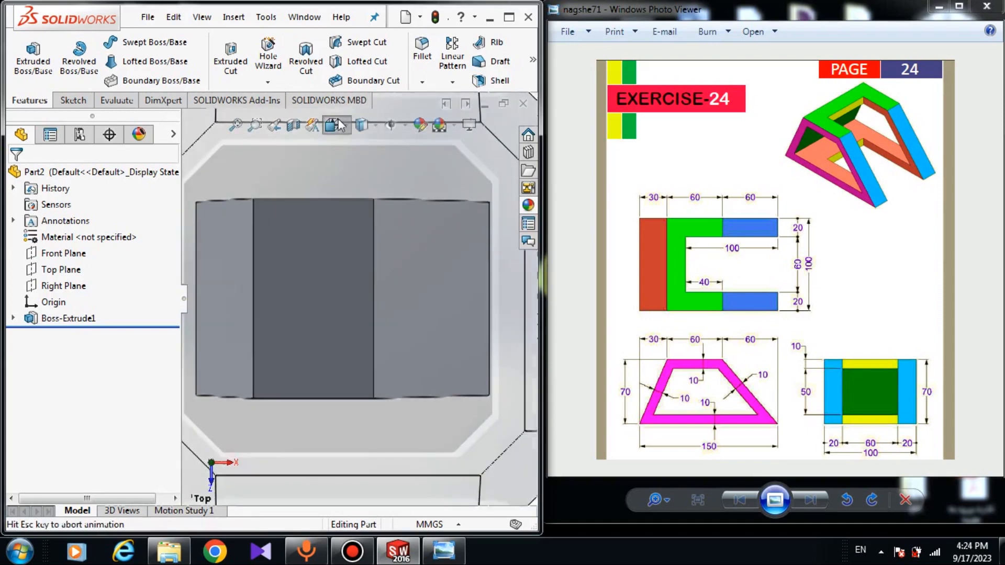
{"action": "left_click", "coordinate": [338, 124]}
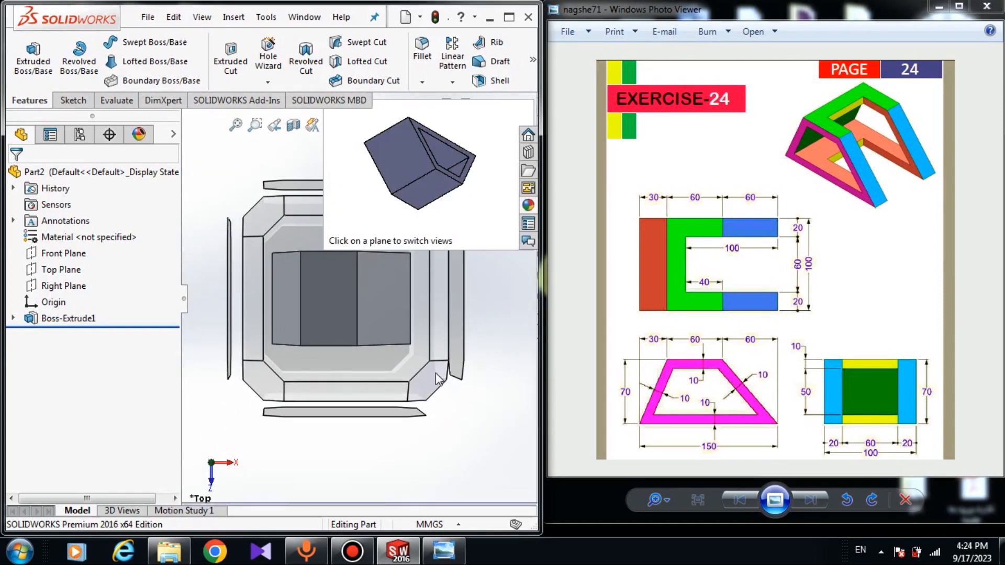
{"action": "left_click", "coordinate": [437, 375]}
{"action": "middle_click_drag", "start_coordinate": [442, 394], "coordinate": [291, 392]}
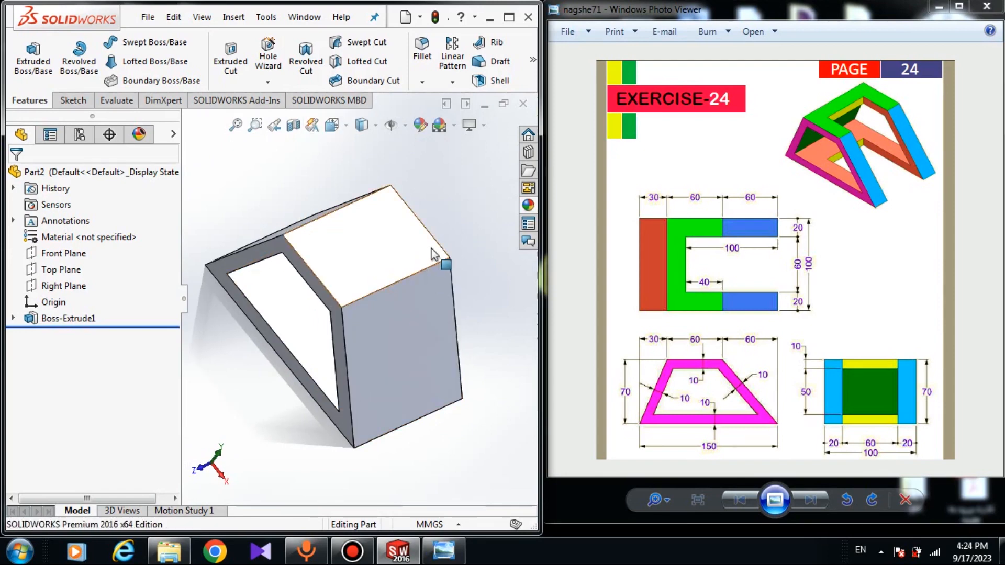
{"action": "middle_click_drag", "start_coordinate": [433, 254], "coordinate": [400, 257]}
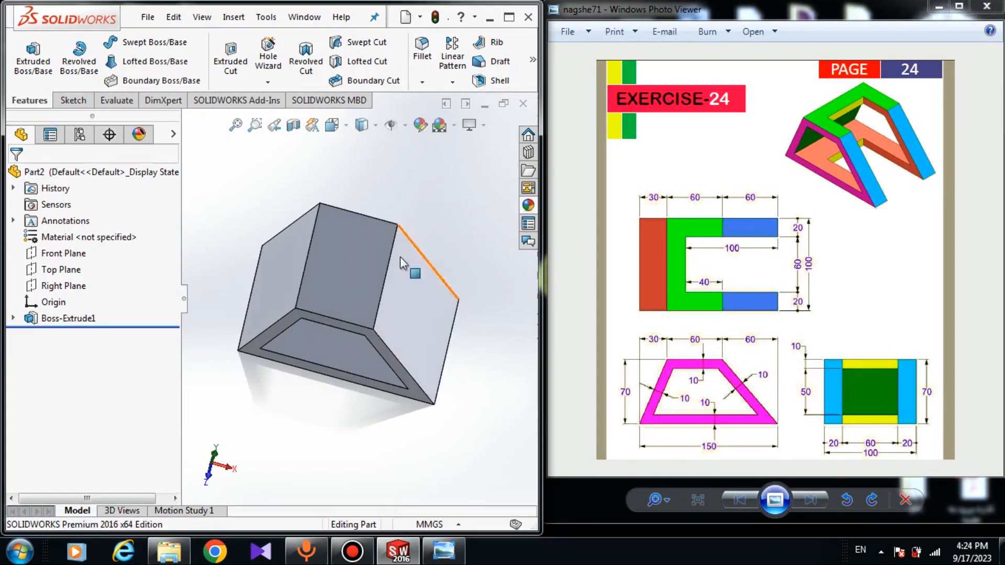
{"action": "left_click", "coordinate": [359, 249]}
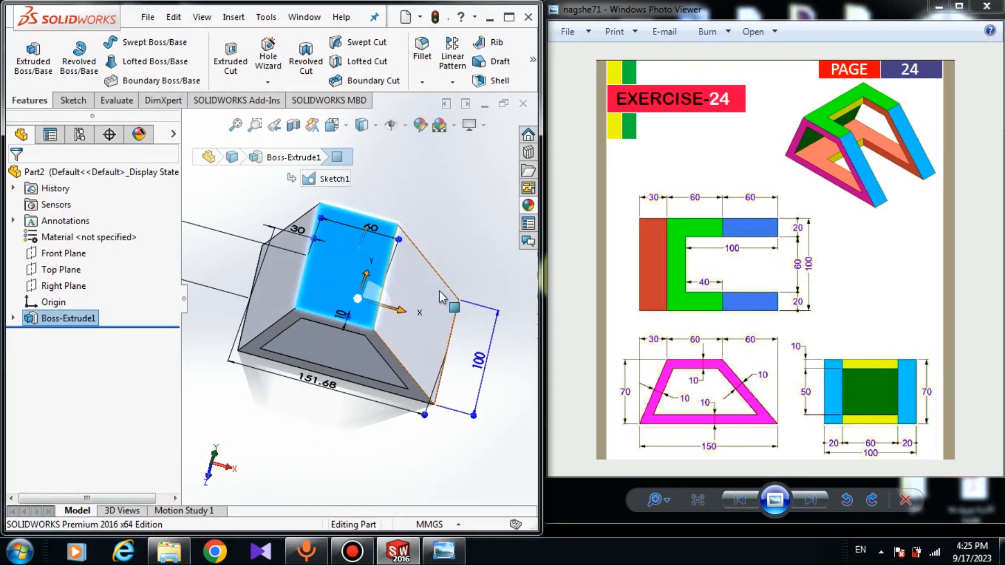
{"action": "left_click", "coordinate": [385, 410]}
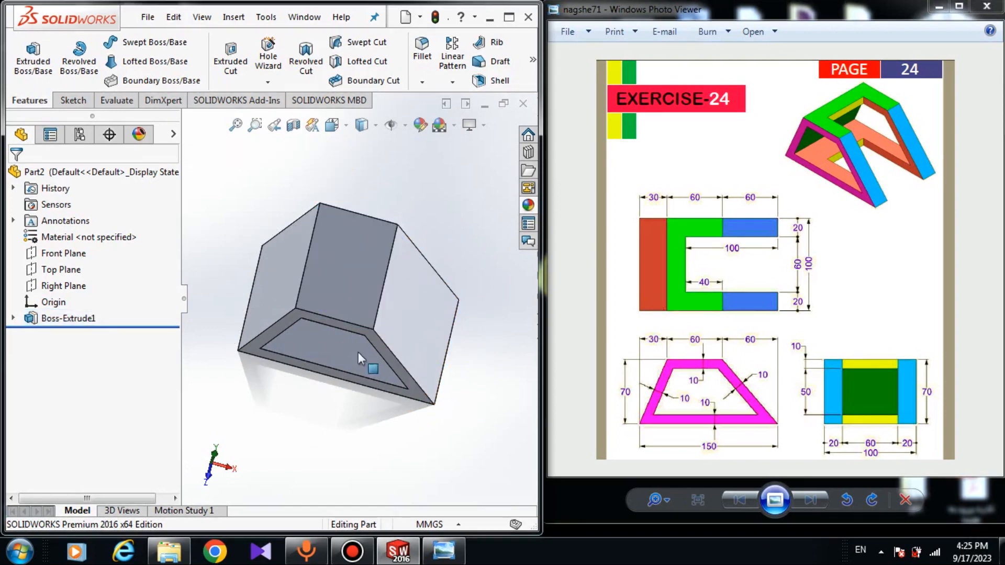
Start a new sketch on the body's flat upper face and orient the view to Top.
{"action": "left_click", "coordinate": [350, 246]}
{"action": "right_click", "coordinate": [349, 246]}
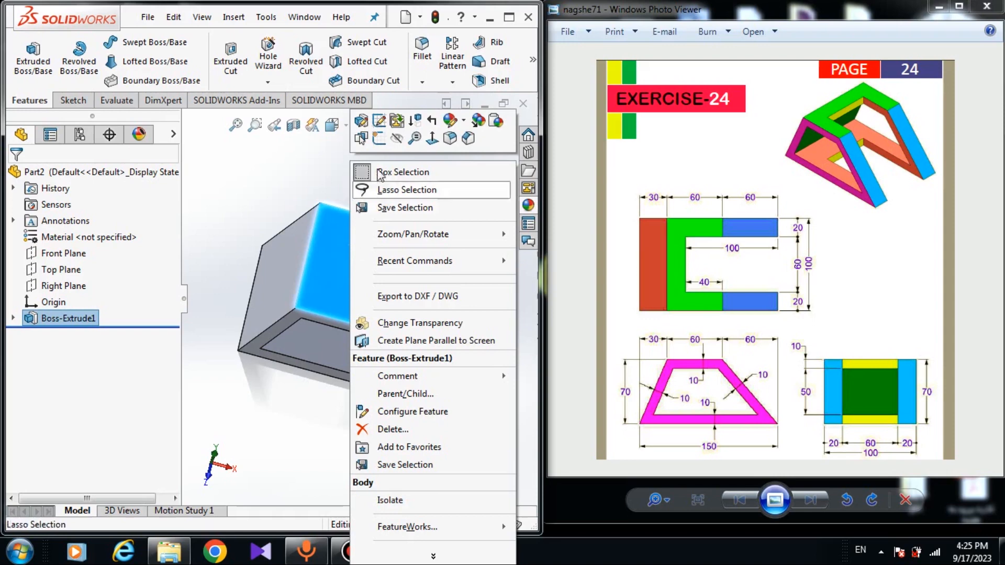
{"action": "left_click", "coordinate": [379, 121]}
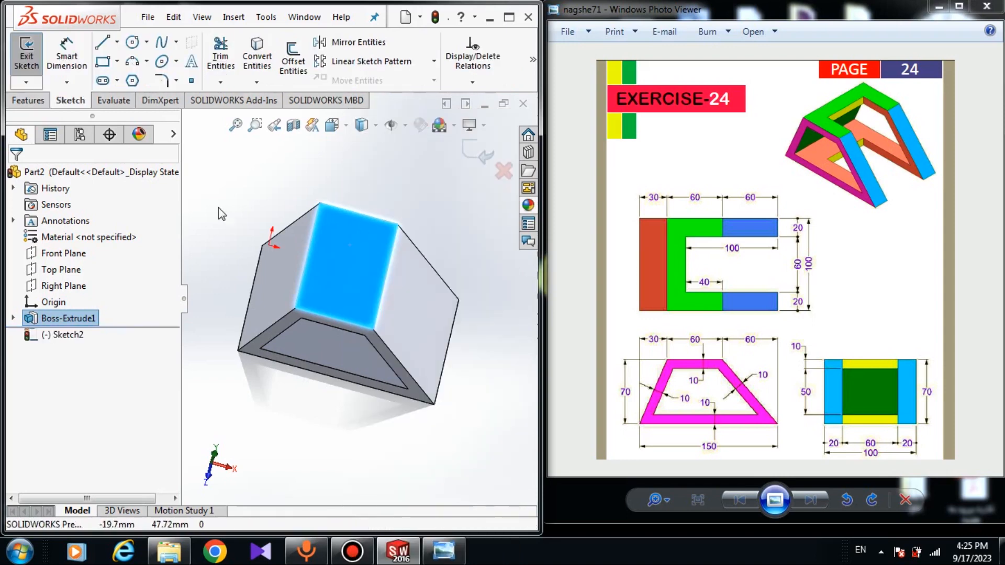
{"action": "key", "text": "space"}
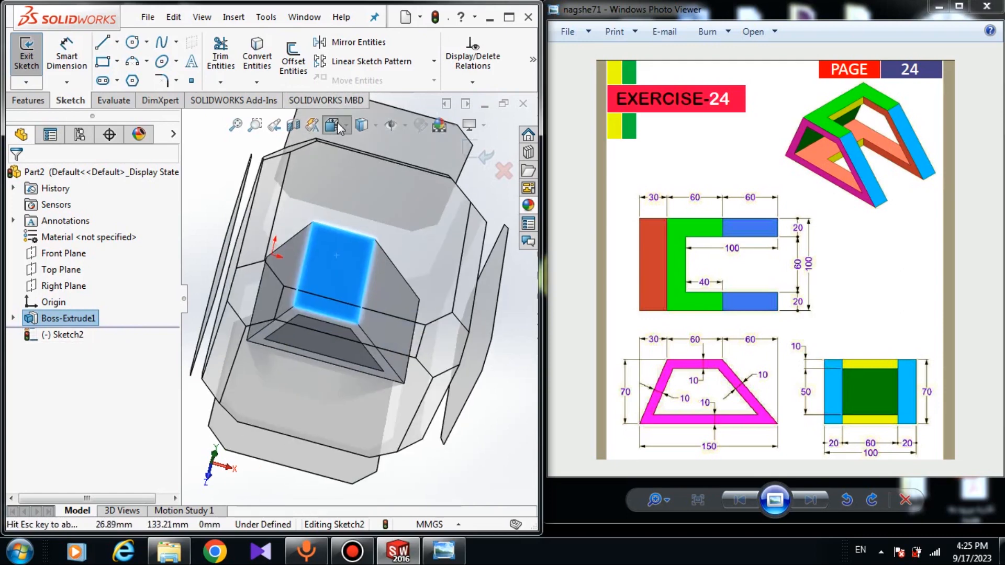
{"action": "left_click", "coordinate": [404, 274]}
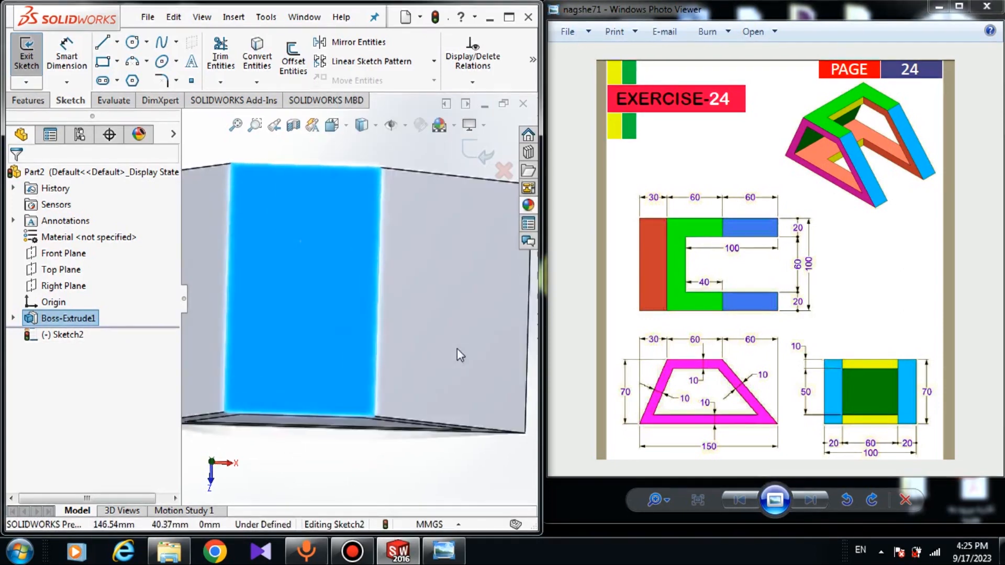
Sketch a corner rectangle about 54 mm wide from the body's outer edge on the long-slope side into the flat upper face.
{"action": "left_click", "coordinate": [106, 63]}
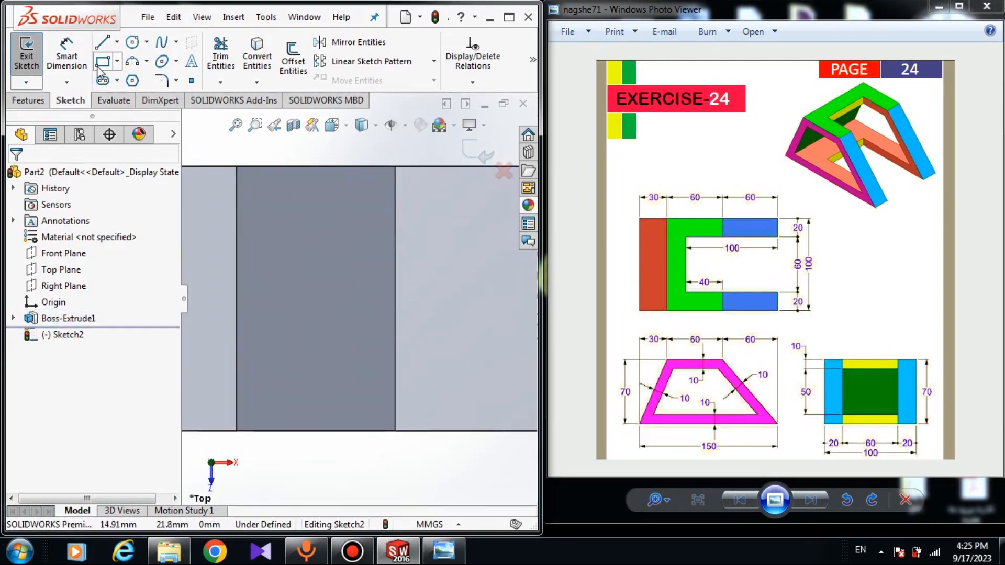
{"action": "scroll", "coordinate": [373, 314], "scroll_direction": "up", "scroll_amount": 3}
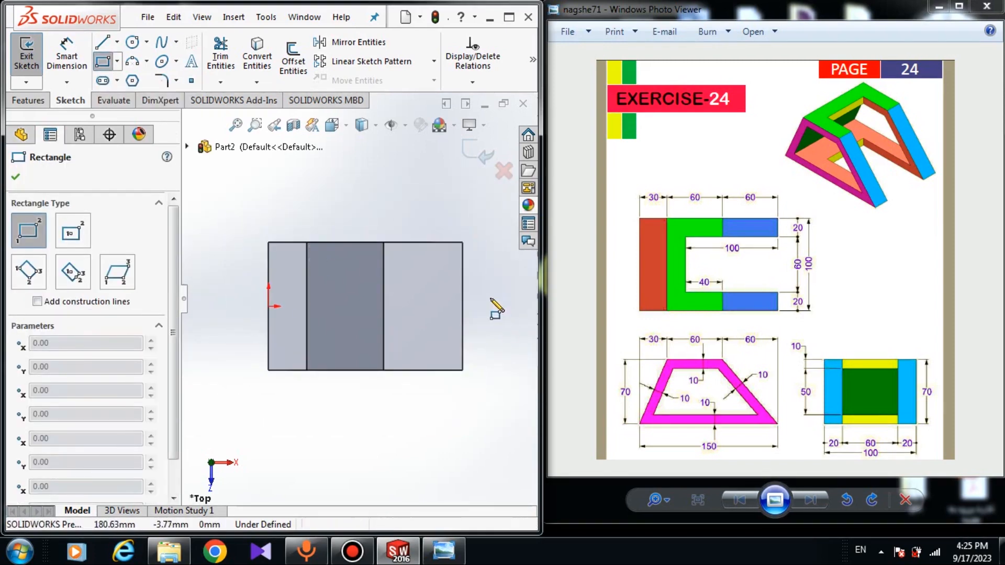
{"action": "left_click", "coordinate": [462, 271]}
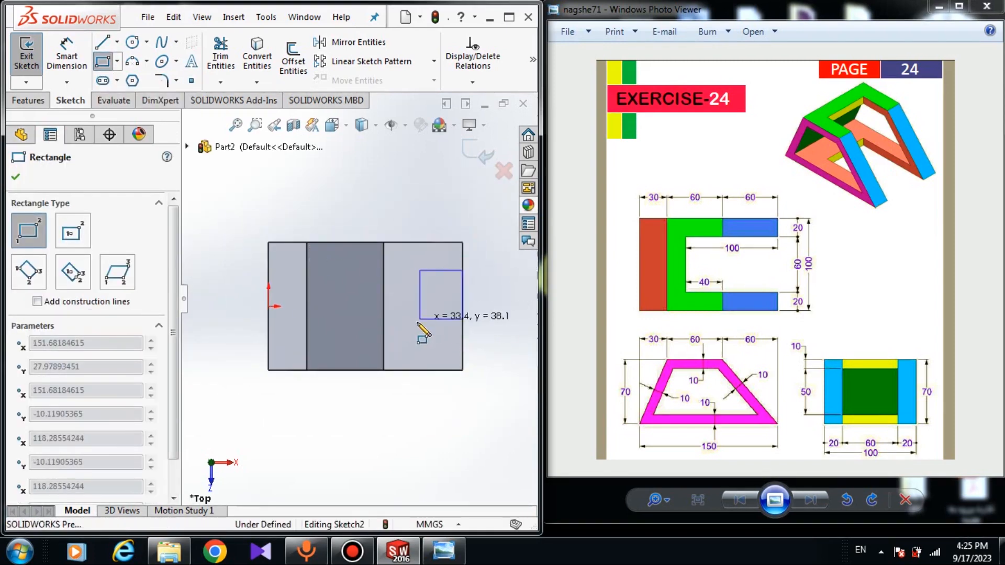
{"action": "left_click", "coordinate": [338, 340]}
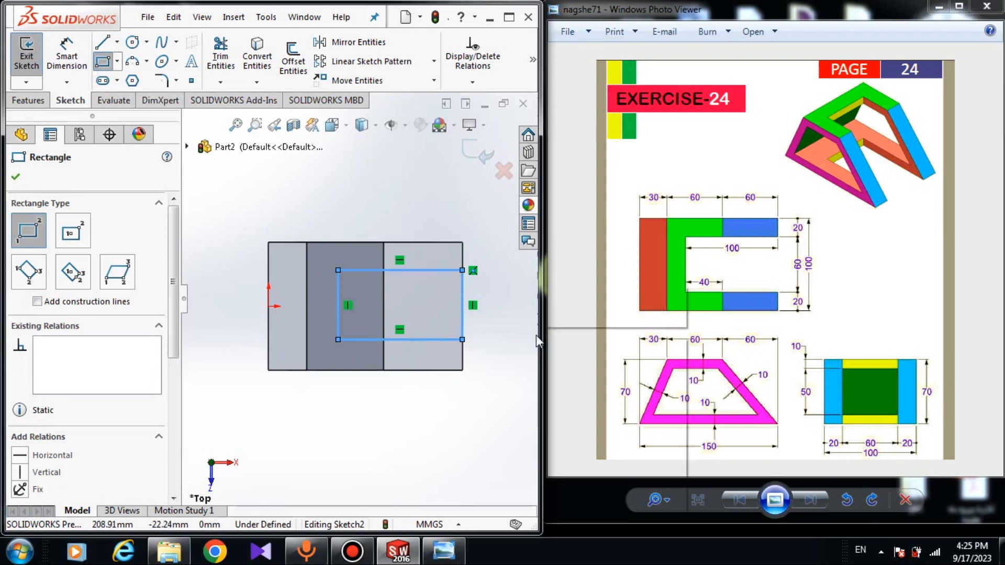
{"action": "right_click", "coordinate": [536, 335]}
{"action": "left_click", "coordinate": [555, 347]}
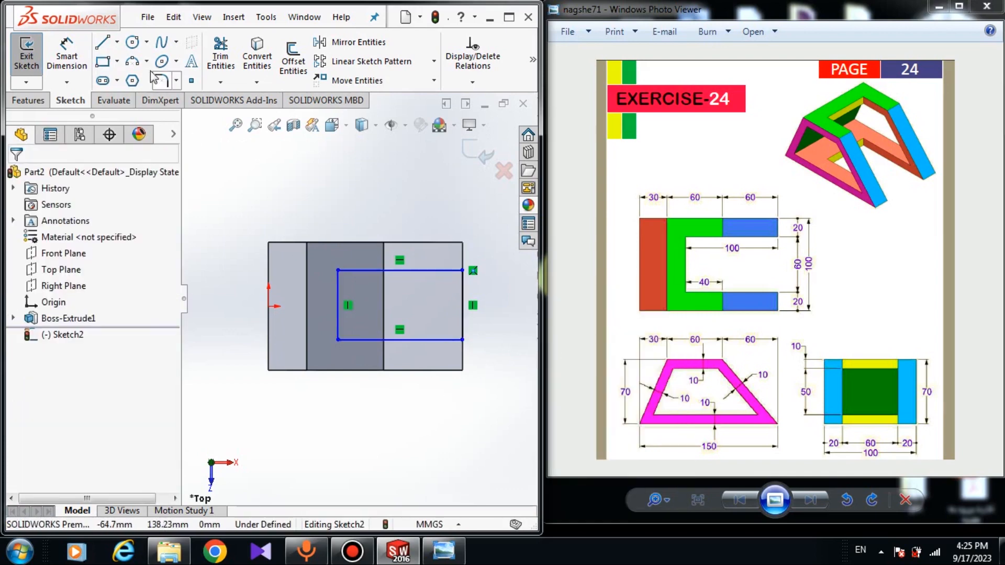
Dimension the distance between the body's corner and the rectangle's nearest corner on the outer edge as 20 mm.
{"action": "left_click", "coordinate": [83, 68]}
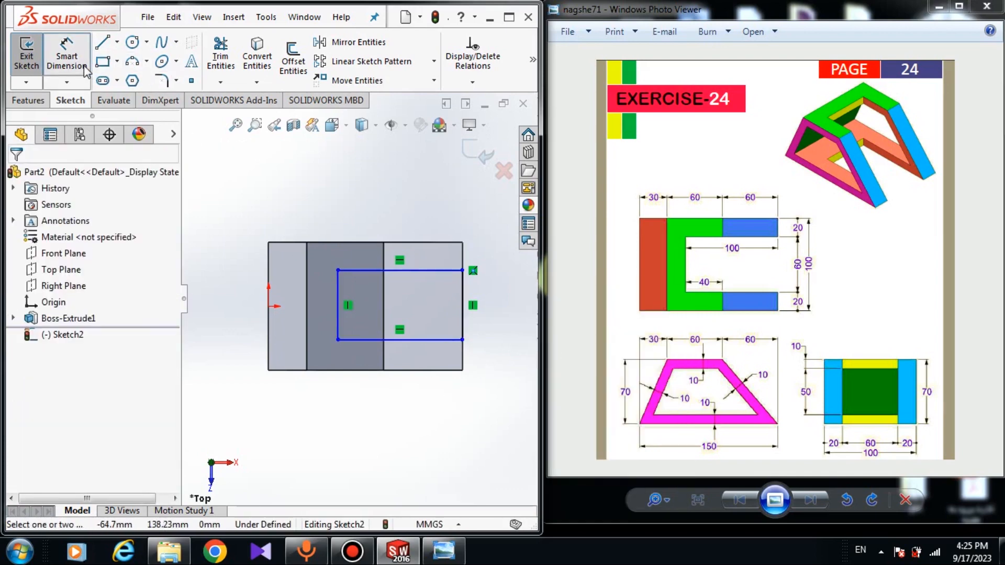
{"action": "left_click", "coordinate": [462, 242]}
{"action": "left_click", "coordinate": [462, 271]}
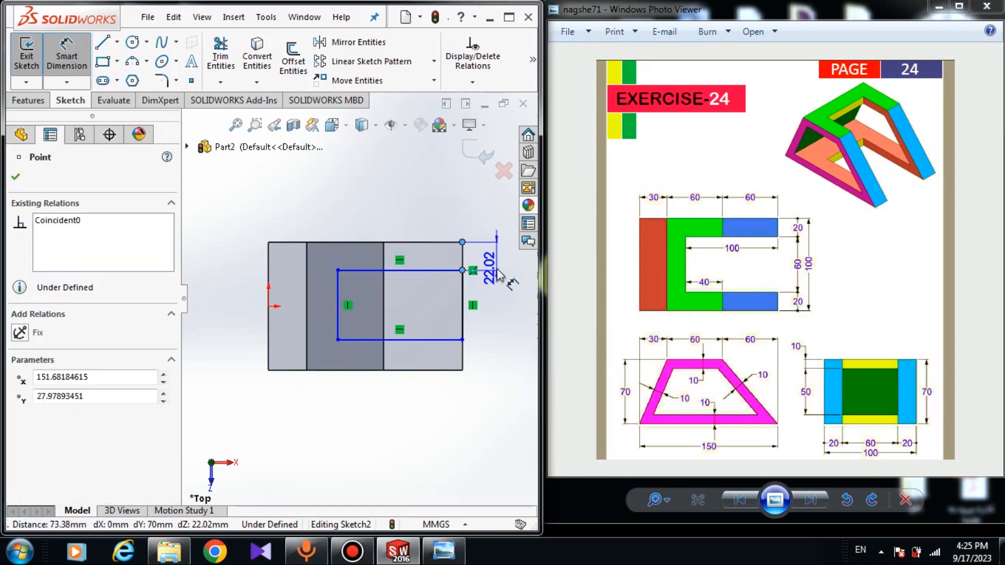
{"action": "left_click", "coordinate": [500, 273]}
{"action": "type", "text": "20"}
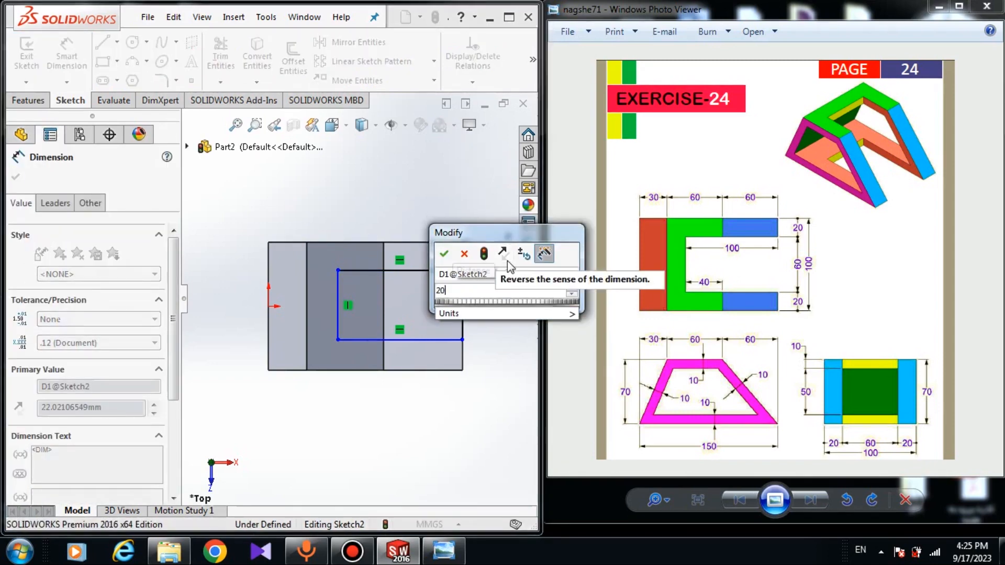
{"action": "key", "text": "Return"}
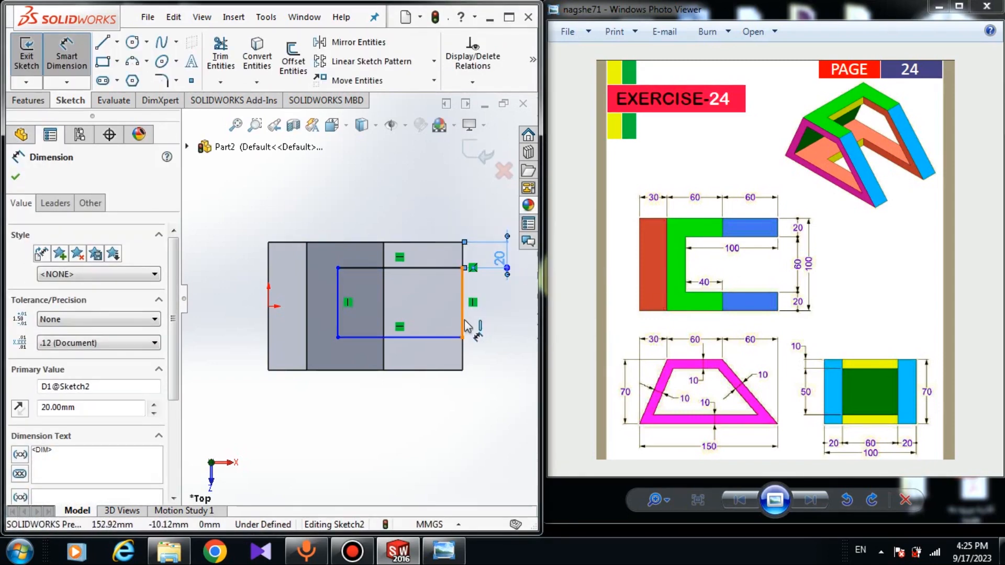
Dimension the rectangle's side on the body's outer edge as 60 mm.
{"action": "left_click", "coordinate": [463, 328]}
{"action": "left_click", "coordinate": [495, 331]}
{"action": "type", "text": "60"}
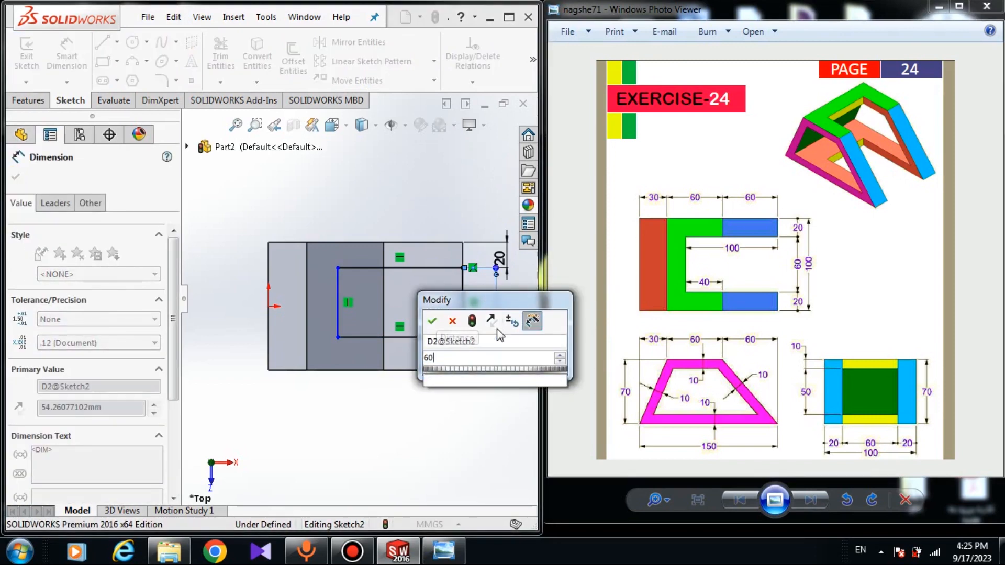
{"action": "key", "text": "Return"}
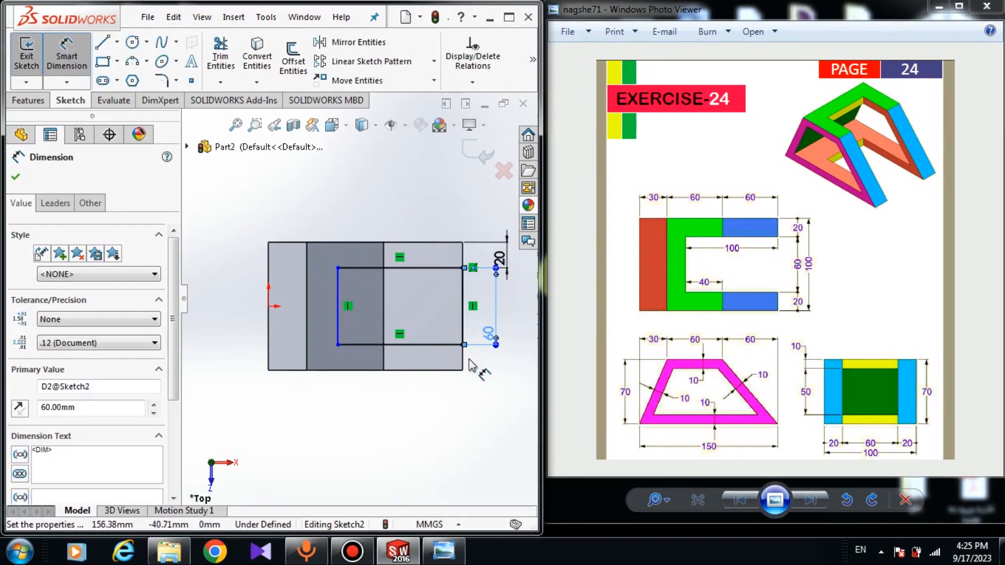
{"action": "key", "text": "Escape"}
{"action": "key", "text": "Escape"}
Shift the rectangle's inner corner, and dimension its long side as 100 mm.
{"action": "left_click_drag", "start_coordinate": [337, 345], "coordinate": [347, 325]}
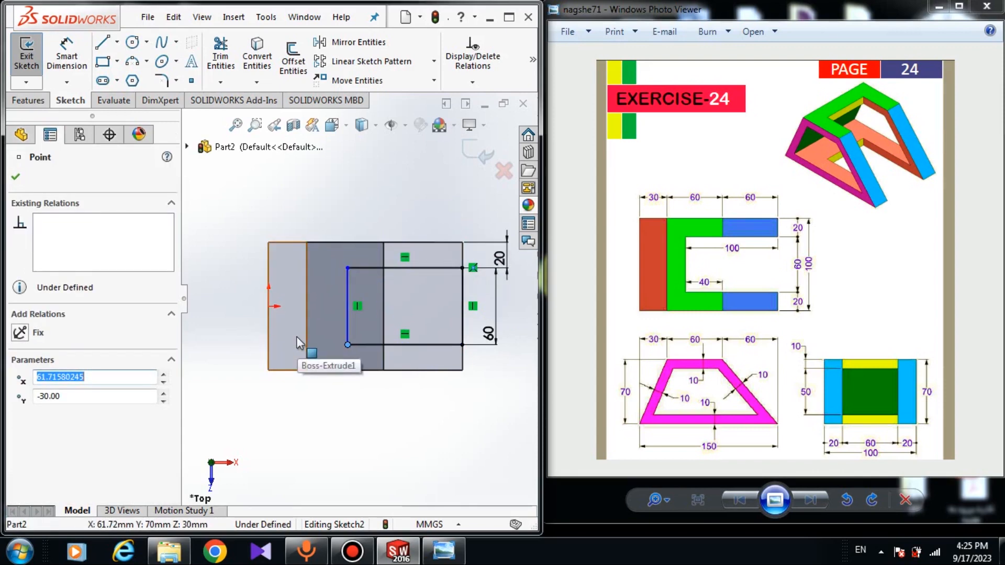
{"action": "left_click", "coordinate": [354, 472]}
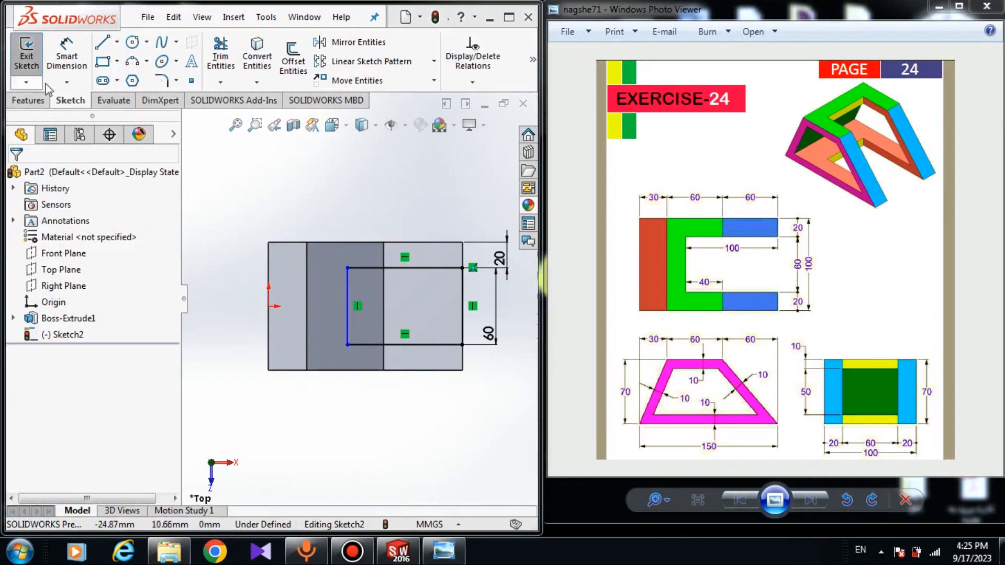
{"action": "left_click", "coordinate": [63, 56]}
{"action": "left_click", "coordinate": [367, 341]}
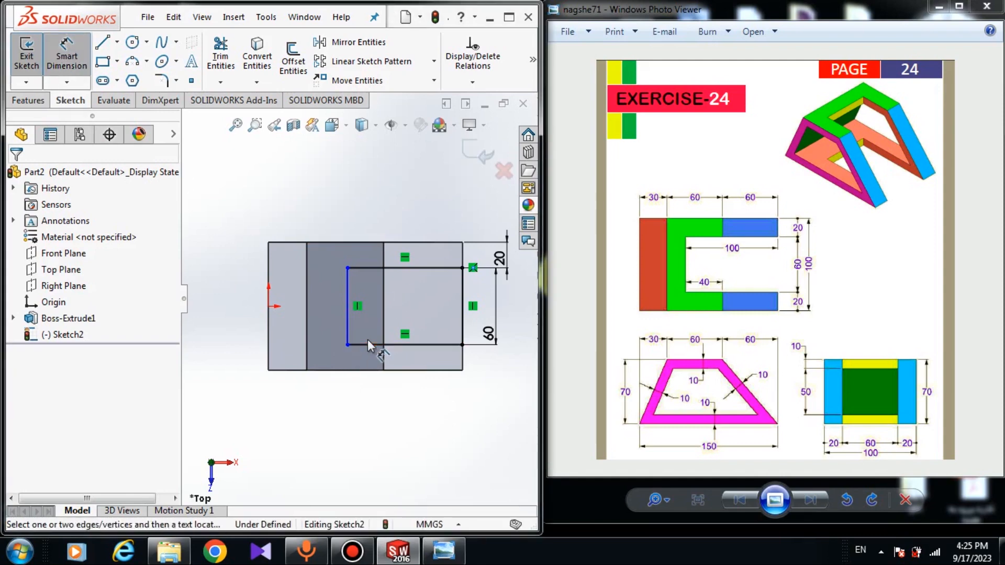
{"action": "left_click", "coordinate": [376, 421]}
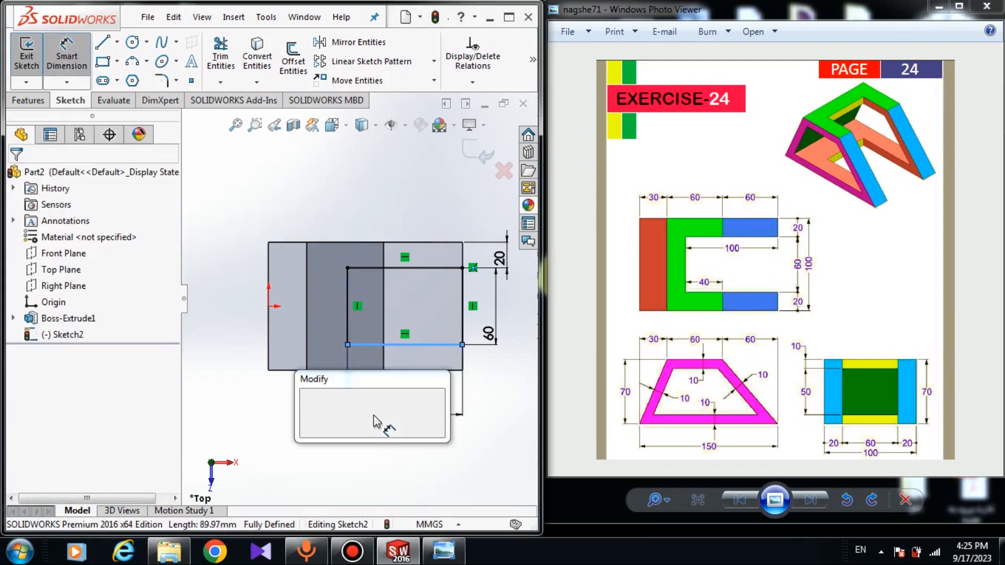
{"action": "type", "text": "100"}
{"action": "key", "text": "Return"}
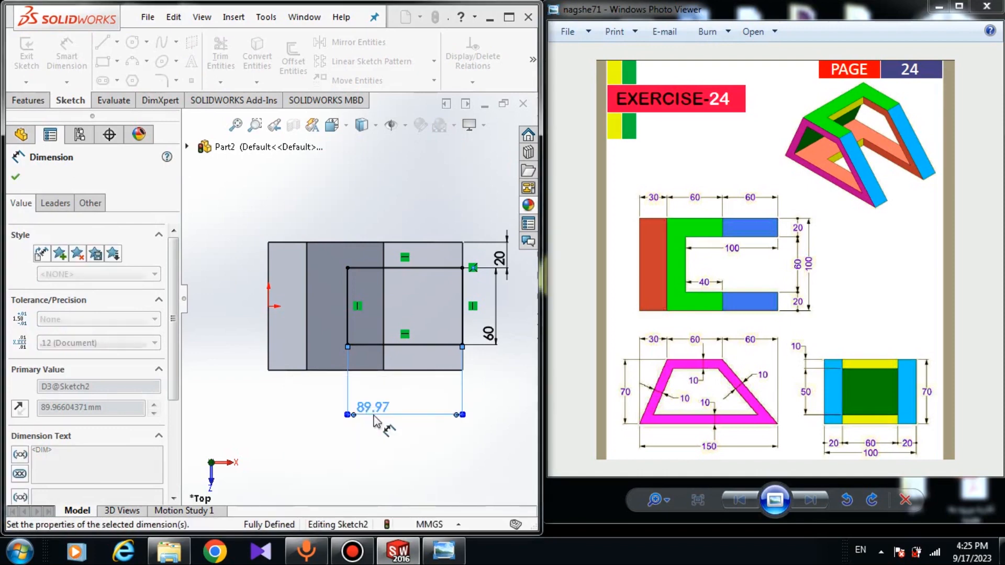
{"action": "left_click", "coordinate": [16, 176]}
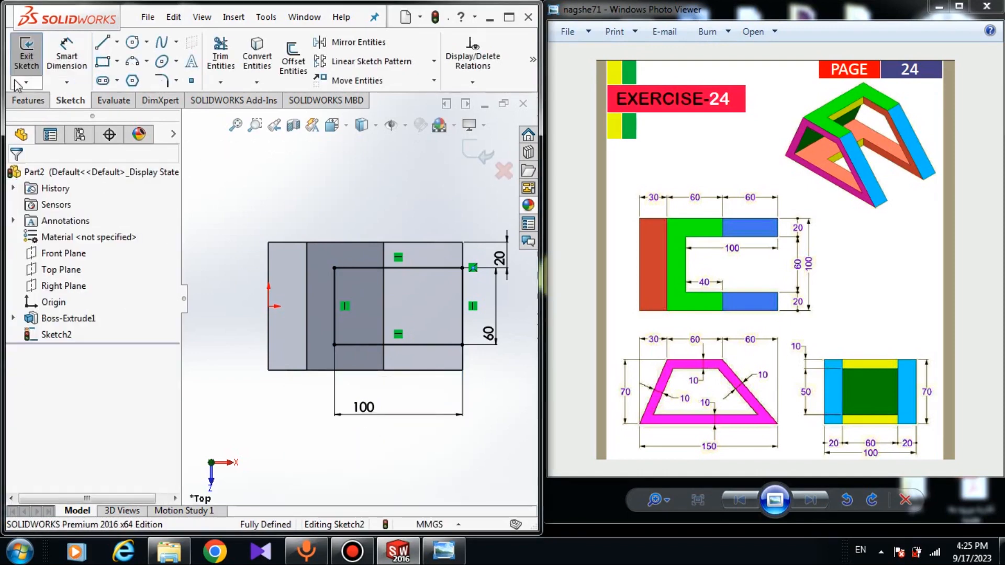
Cut-extrude both regions of the 100 × 60 mm rectangle with the Through All end condition.
{"action": "left_click", "coordinate": [30, 101]}
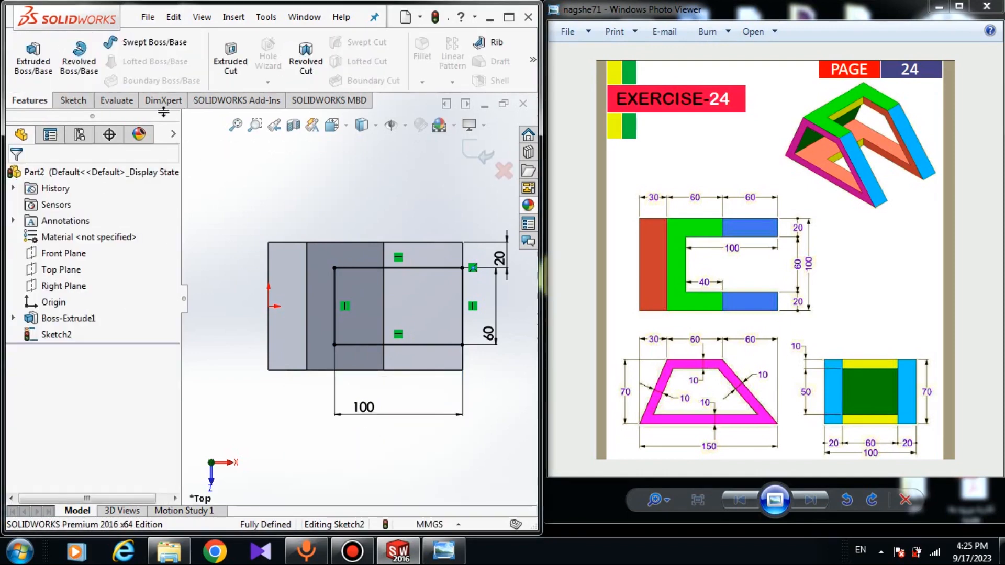
{"action": "left_click", "coordinate": [230, 58]}
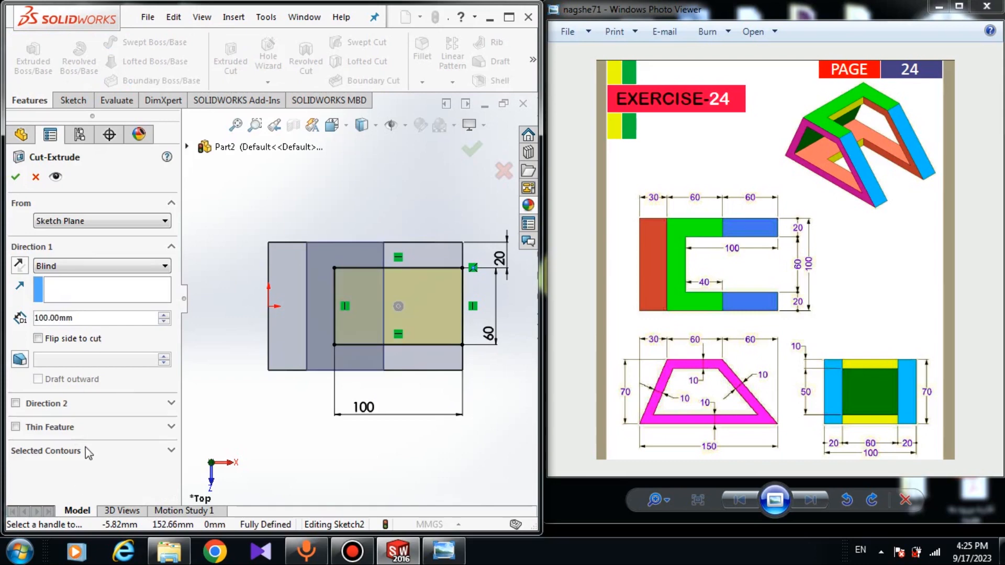
{"action": "left_click", "coordinate": [85, 451]}
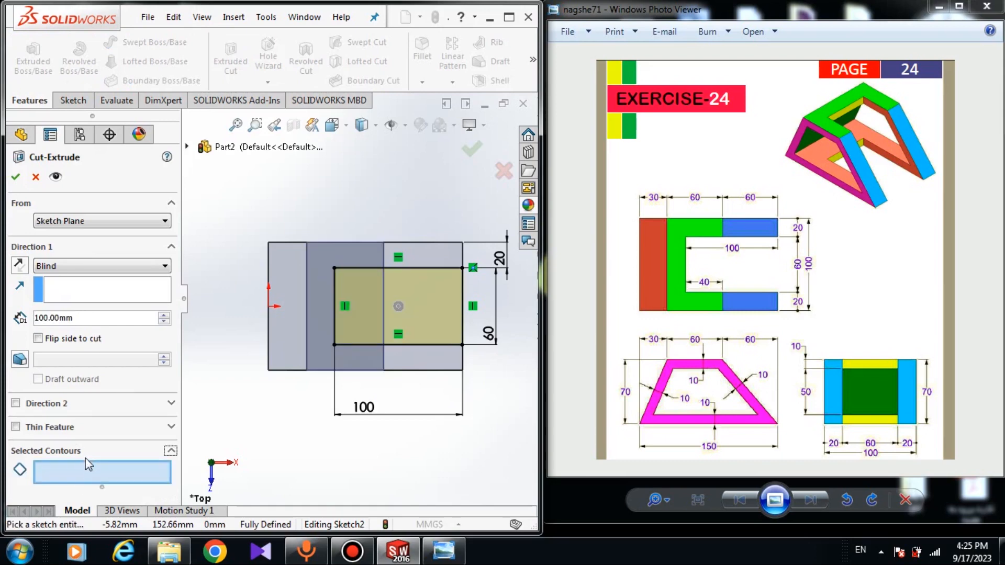
{"action": "left_click", "coordinate": [377, 285]}
{"action": "left_click", "coordinate": [419, 303]}
{"action": "mouse_move", "coordinate": [460, 330]}
{"action": "middle_mouse_down"}
{"action": "mouse_move", "coordinate": [503, 287]}
{"action": "mouse_move", "coordinate": [440, 247]}
{"action": "middle_mouse_up"}
{"action": "left_click", "coordinate": [60, 267]}
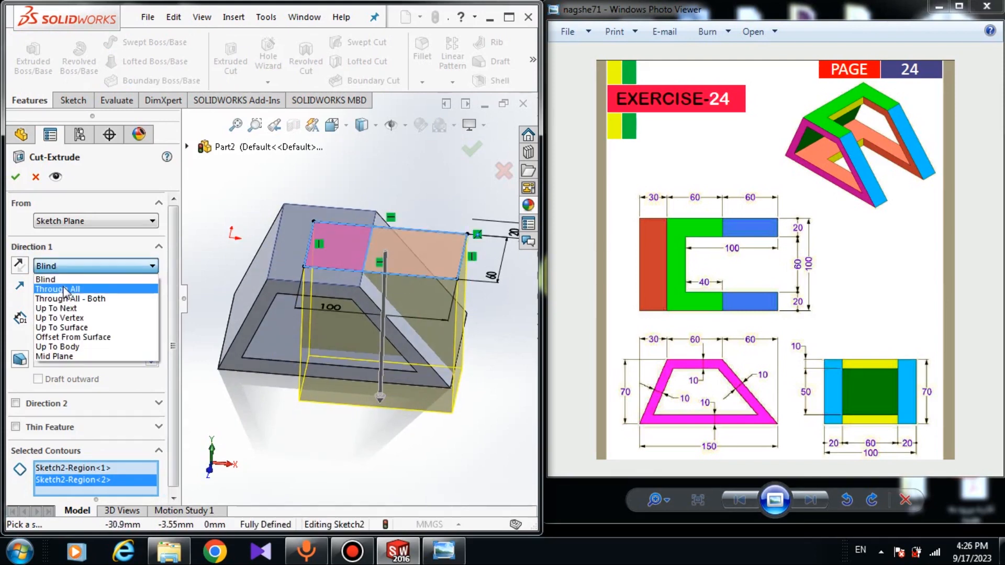
{"action": "left_click", "coordinate": [64, 289]}
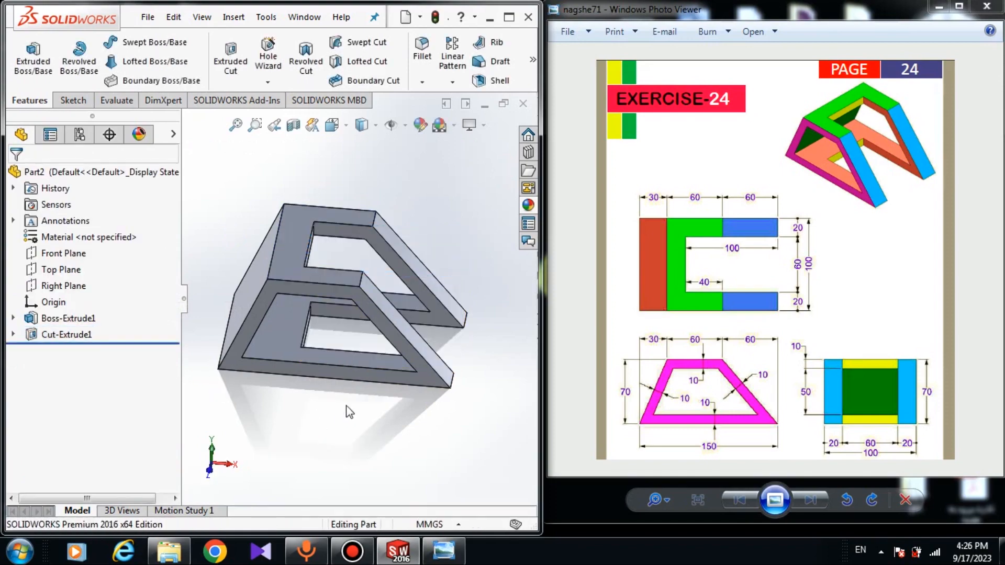
{"action": "middle_click_drag", "start_coordinate": [350, 412], "coordinate": [388, 421]}
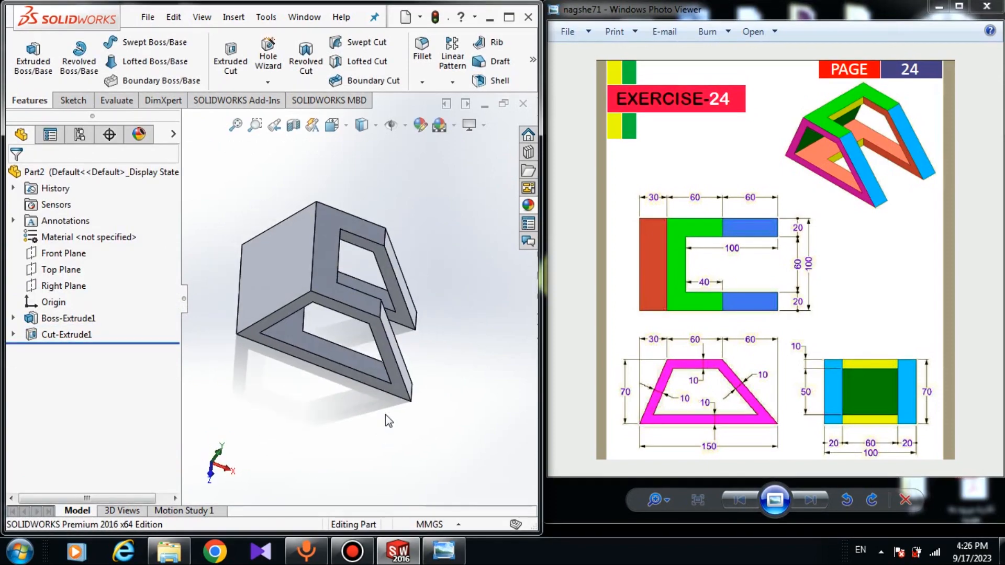
{"action": "middle_click_drag", "start_coordinate": [316, 394], "coordinate": [255, 341]}
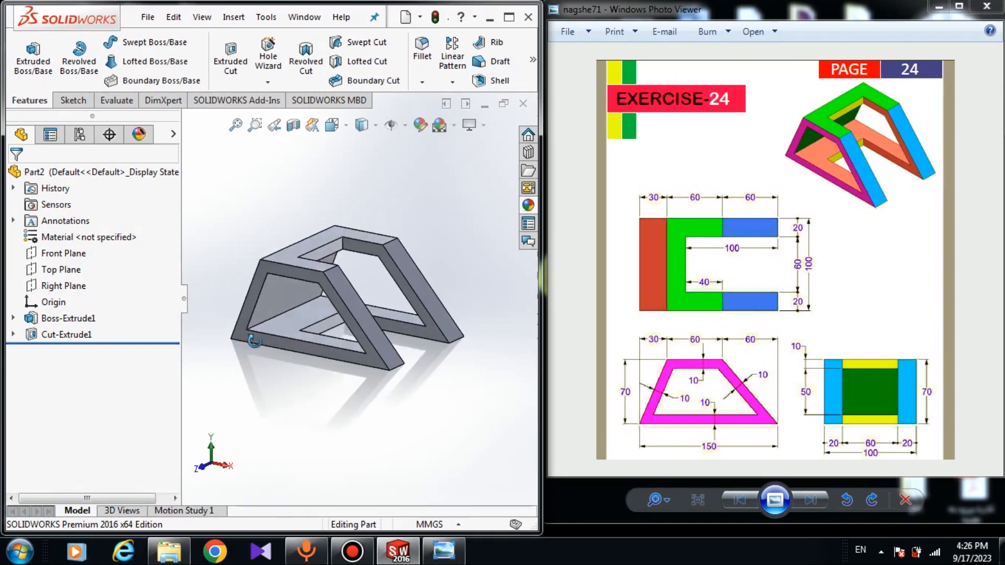
Apply a light violet-blue colour from the standard swatches to both the boss extrusion and the cut extrusion.
{"action": "left_click", "coordinate": [77, 320]}
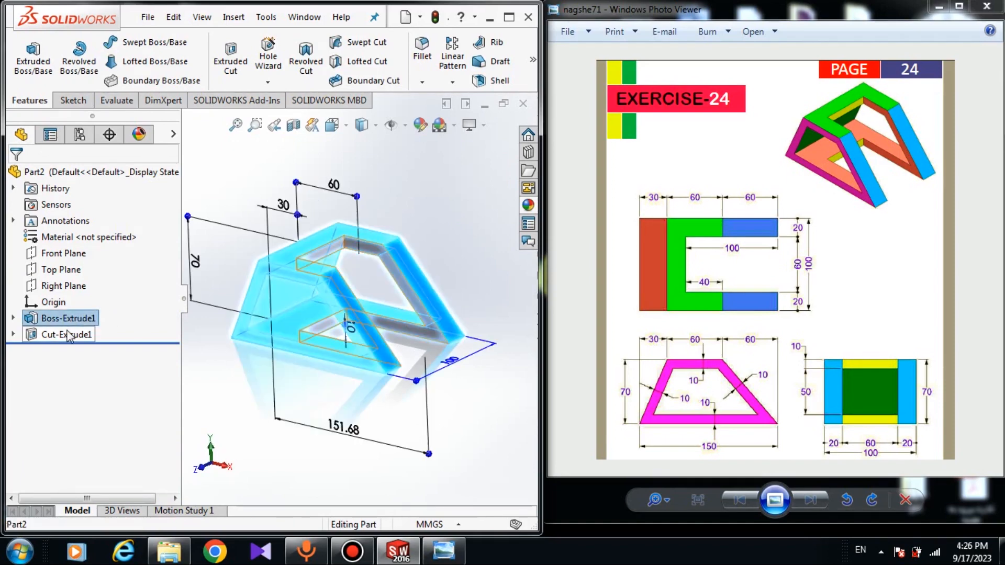
{"action": "left_click", "coordinate": [68, 335], "text": "ctrl"}
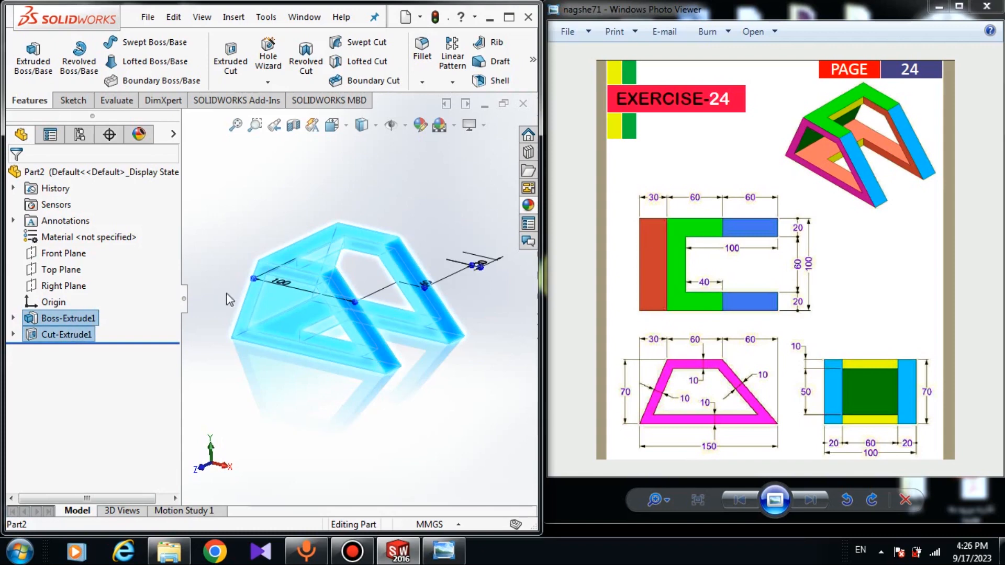
{"action": "left_click", "coordinate": [420, 126]}
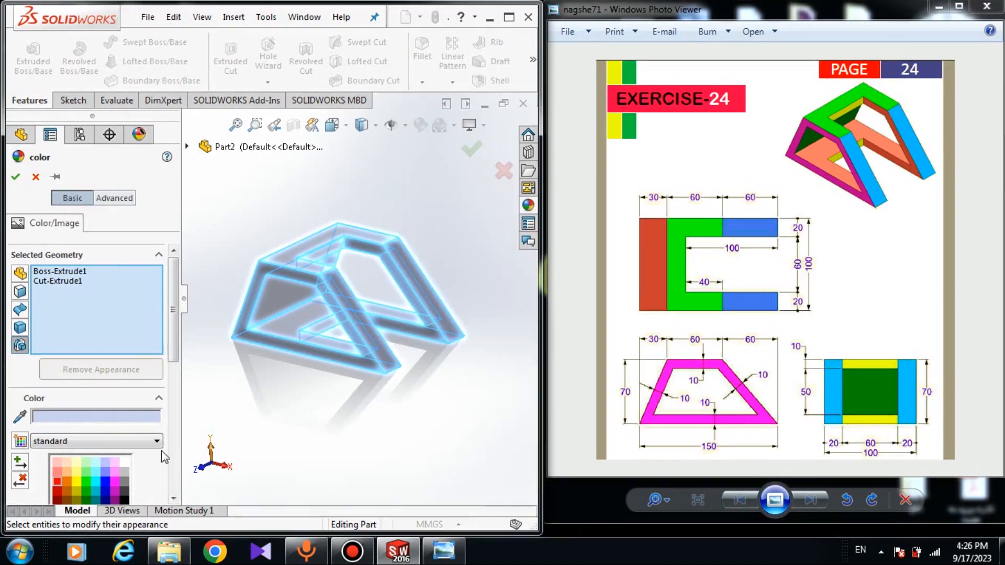
{"action": "left_click", "coordinate": [115, 482]}
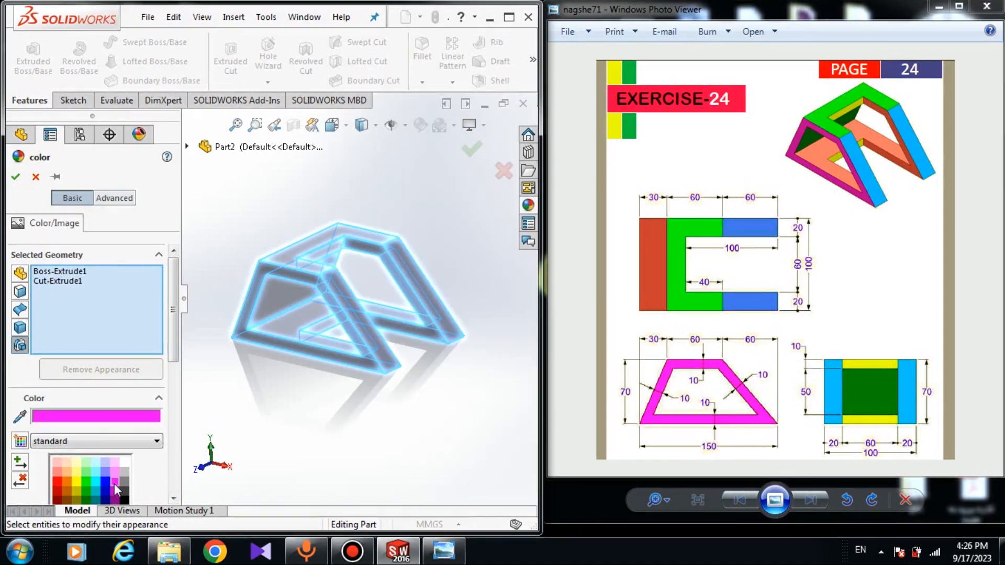
{"action": "left_click", "coordinate": [106, 473]}
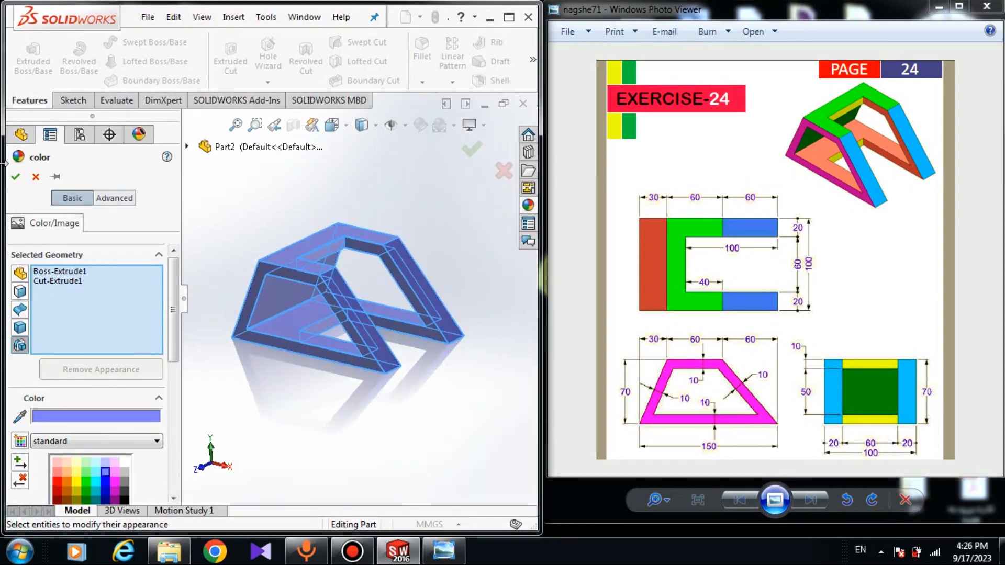
{"action": "left_click", "coordinate": [15, 177]}
Colour the frame's inner floor face and the adjoining inner sloped wall face red.
{"action": "middle_click_drag", "start_coordinate": [275, 313], "coordinate": [297, 316]}
{"action": "left_click", "coordinate": [294, 312]}
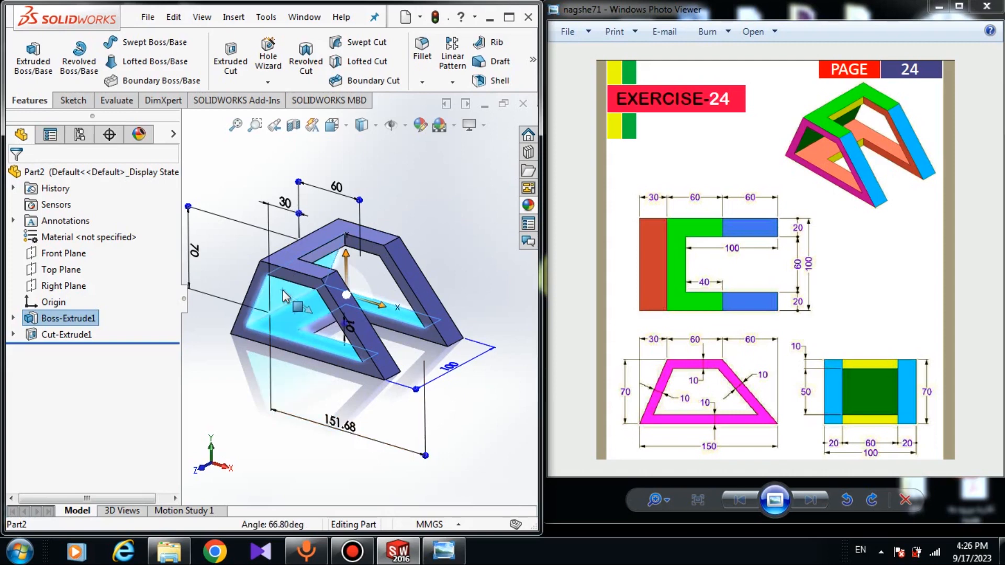
{"action": "middle_click_drag", "start_coordinate": [283, 296], "coordinate": [437, 342]}
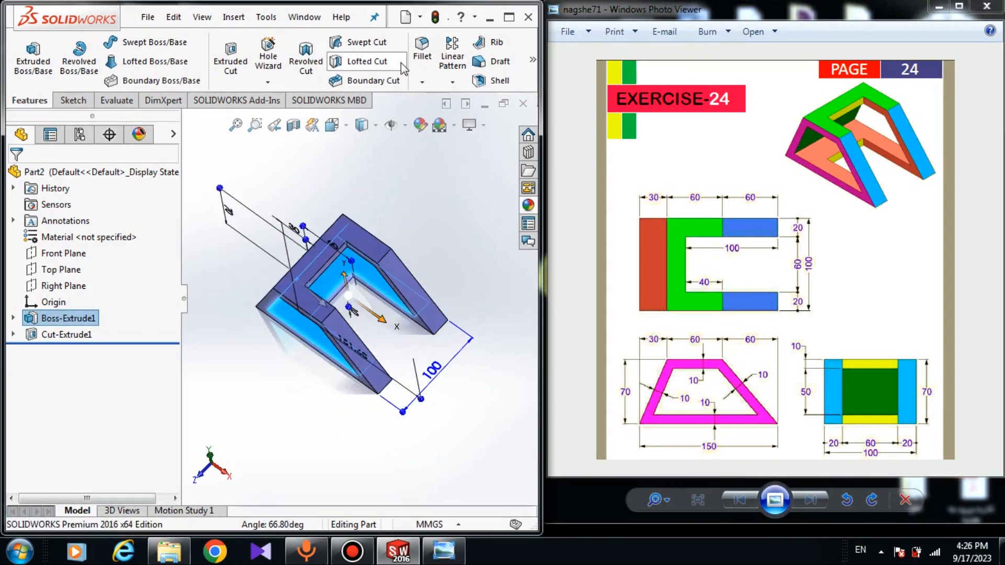
{"action": "left_click", "coordinate": [421, 127]}
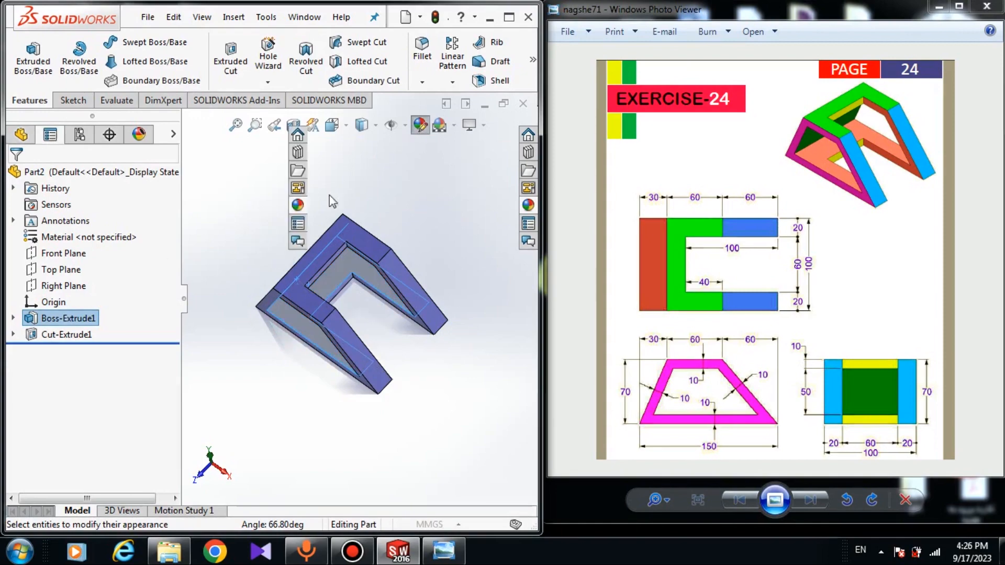
{"action": "left_click", "coordinate": [56, 478]}
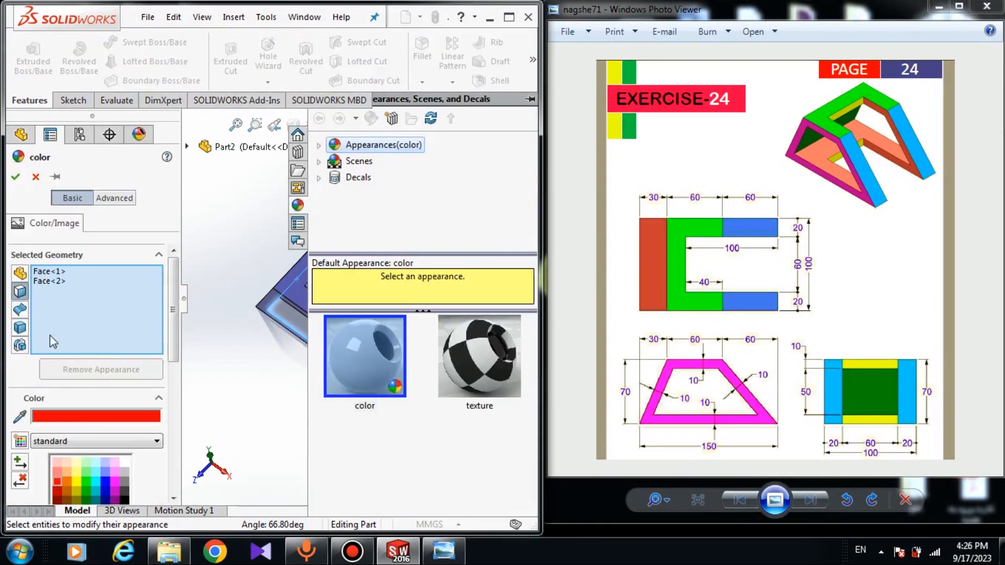
{"action": "left_click", "coordinate": [16, 178]}
Inspect the coloured frame from several view orientations, and minimize the reference drawing window.
{"action": "middle_click_drag", "start_coordinate": [274, 341], "coordinate": [296, 296]}
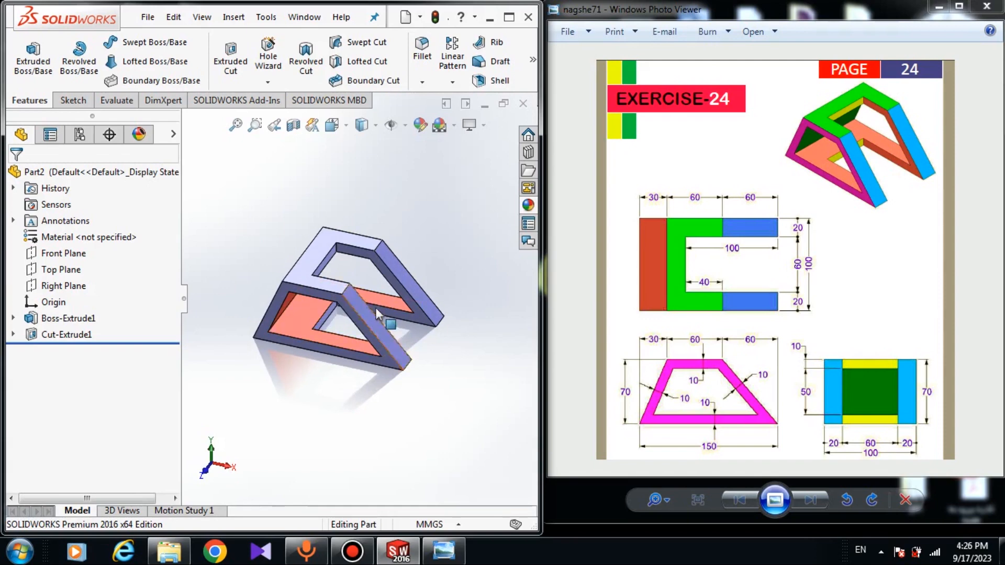
{"action": "left_click", "coordinate": [332, 124]}
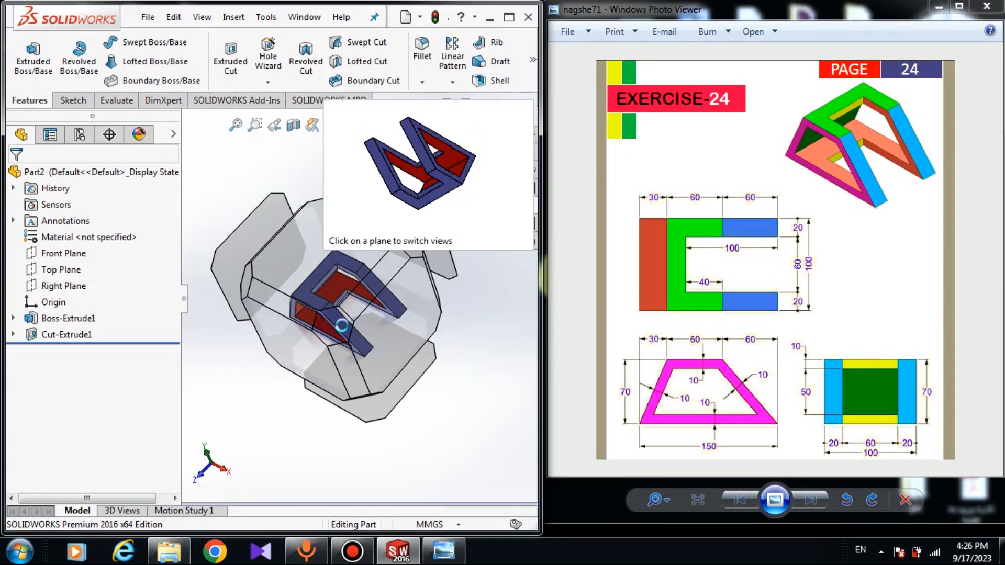
{"action": "left_click", "coordinate": [340, 330]}
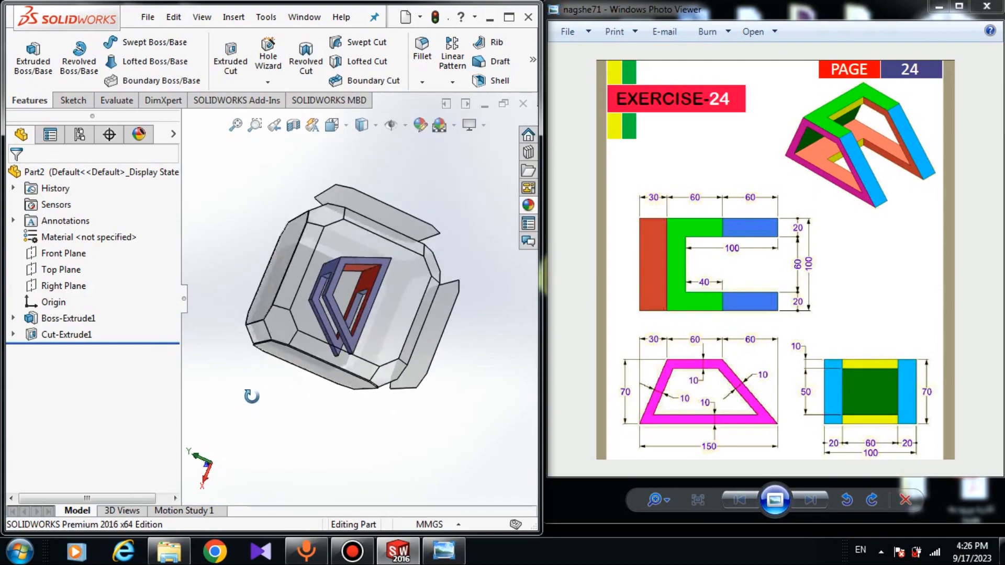
{"action": "middle_click_drag", "start_coordinate": [291, 312], "coordinate": [309, 427]}
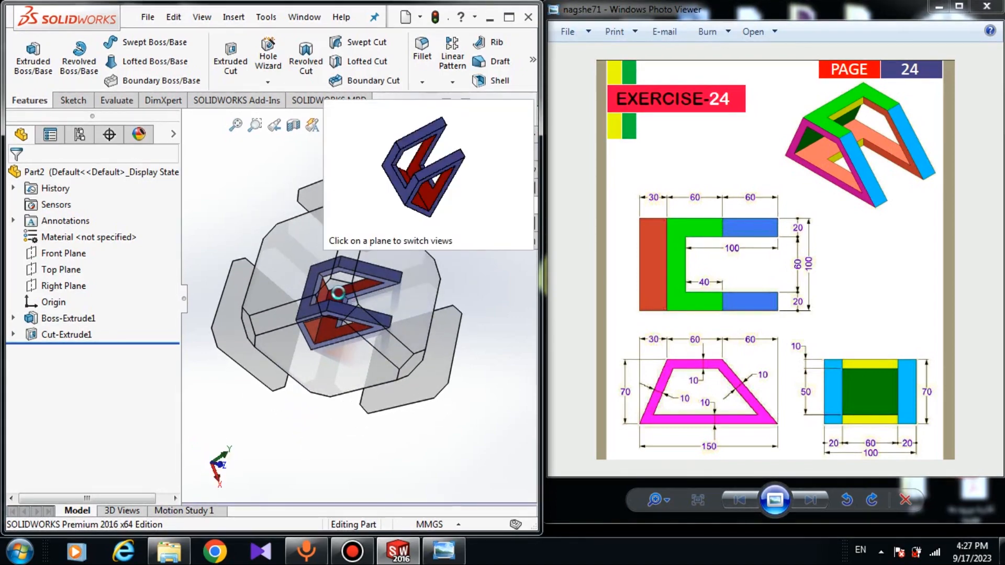
{"action": "left_click", "coordinate": [338, 293]}
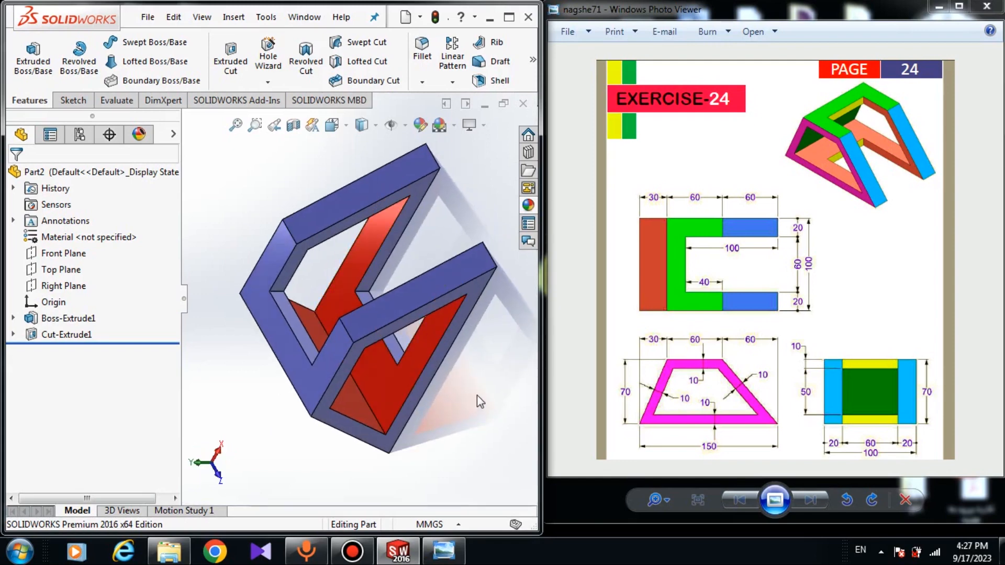
{"action": "scroll", "coordinate": [375, 263], "scroll_direction": "up", "scroll_amount": 5}
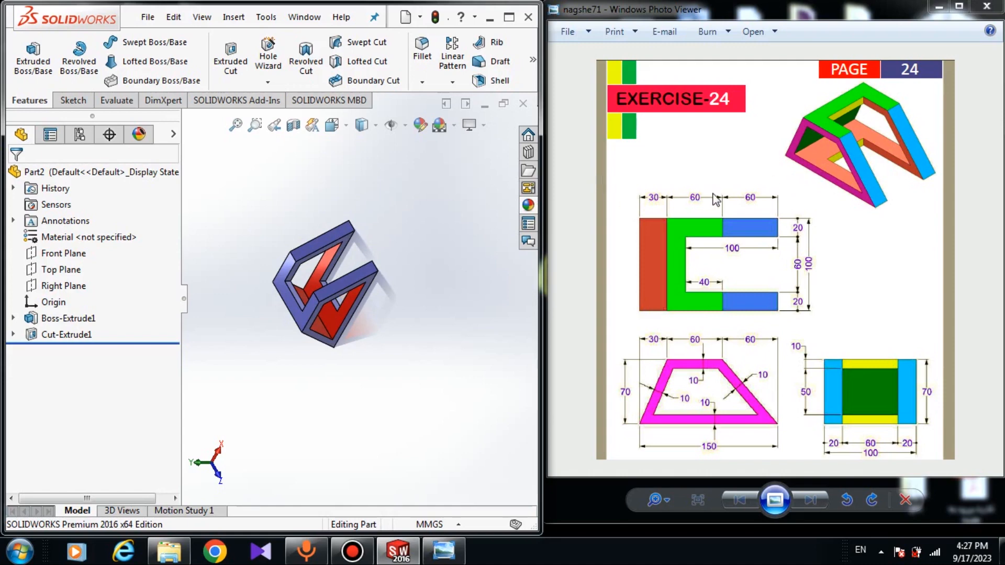
{"action": "left_click", "coordinate": [936, 7]}
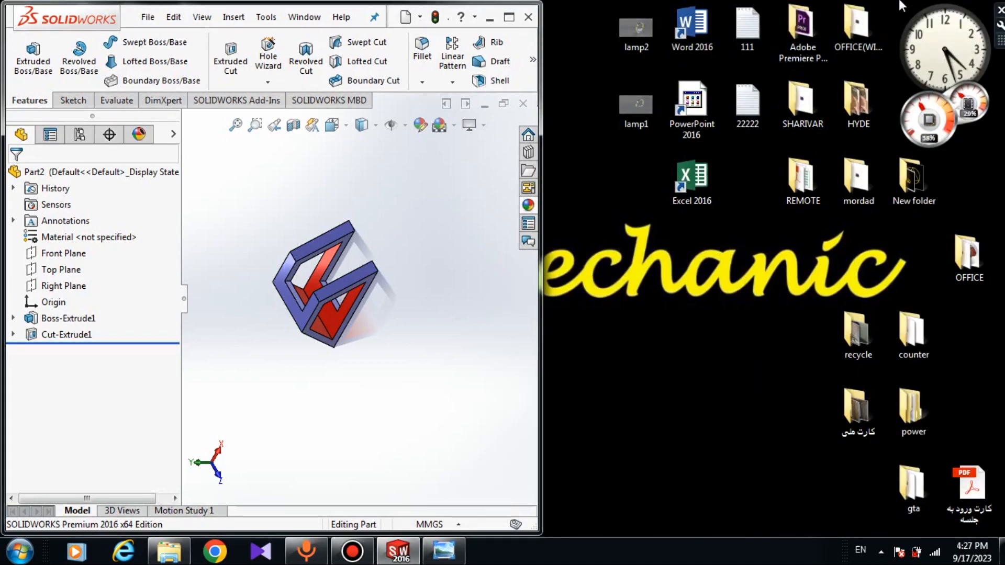